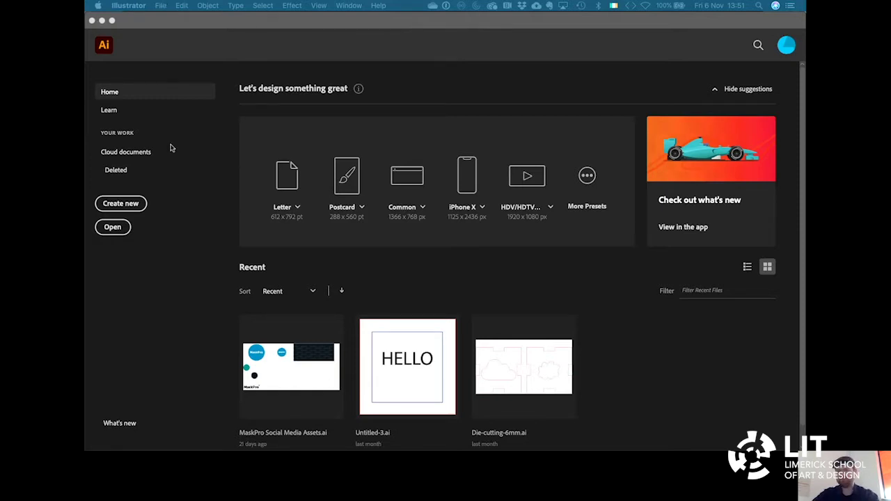
Create a new portrait A4 print document with its units set to millimeters.
left_click(115, 207)
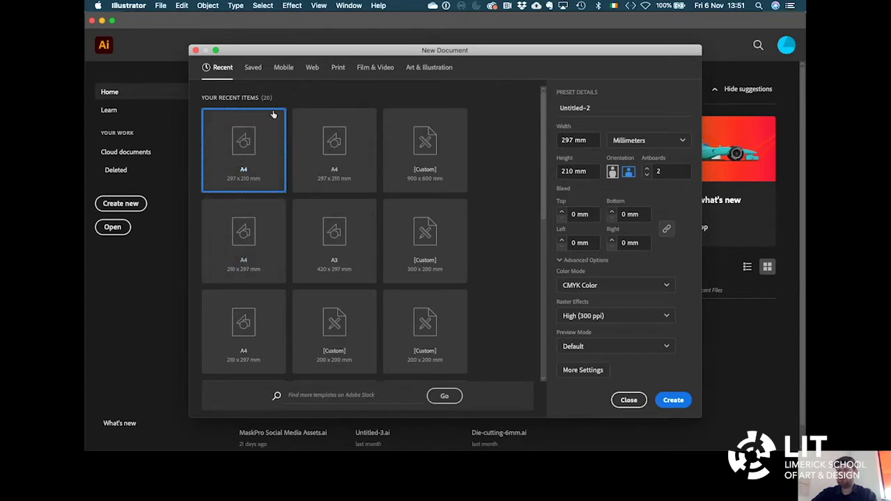
left_click(339, 70)
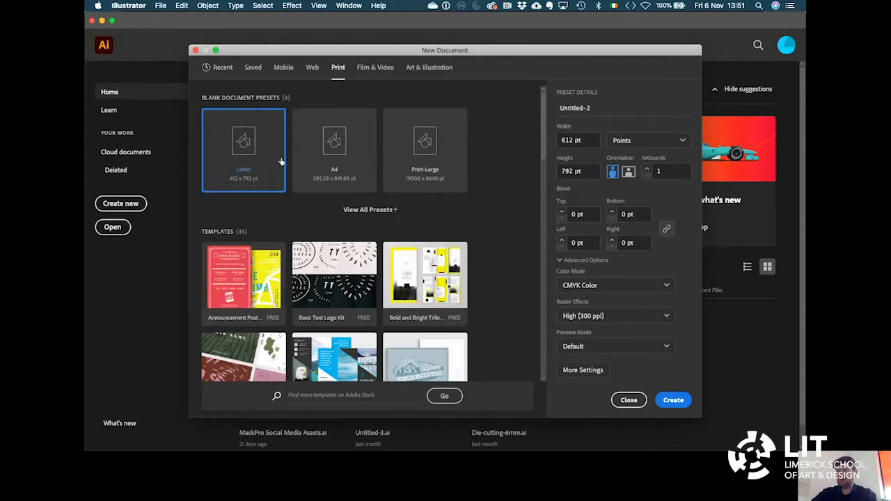
left_click(343, 149)
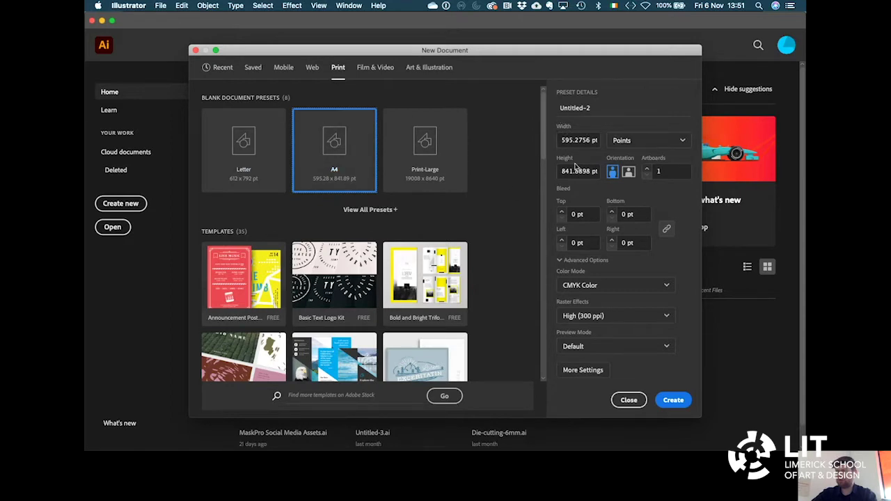
left_click(682, 142)
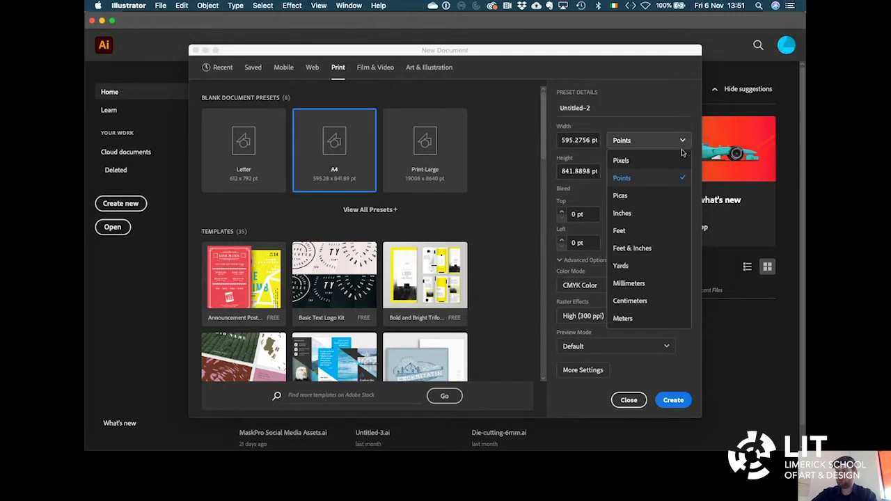
left_click(648, 288)
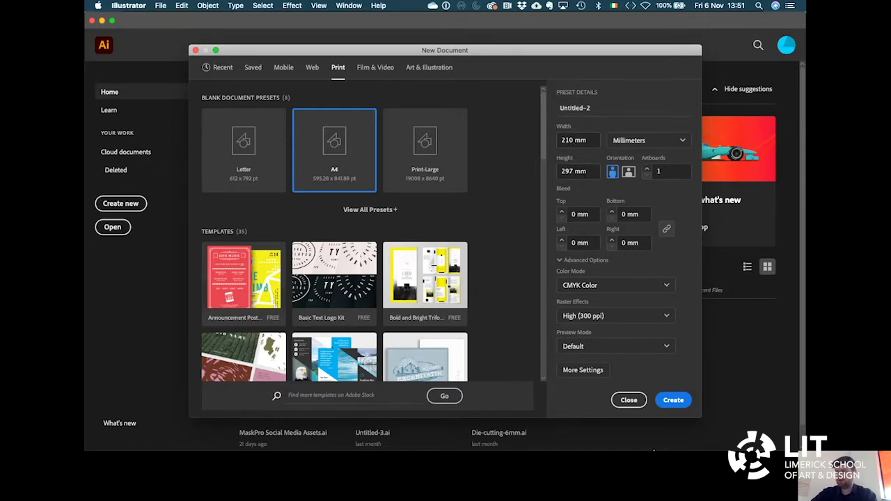
left_click(680, 402)
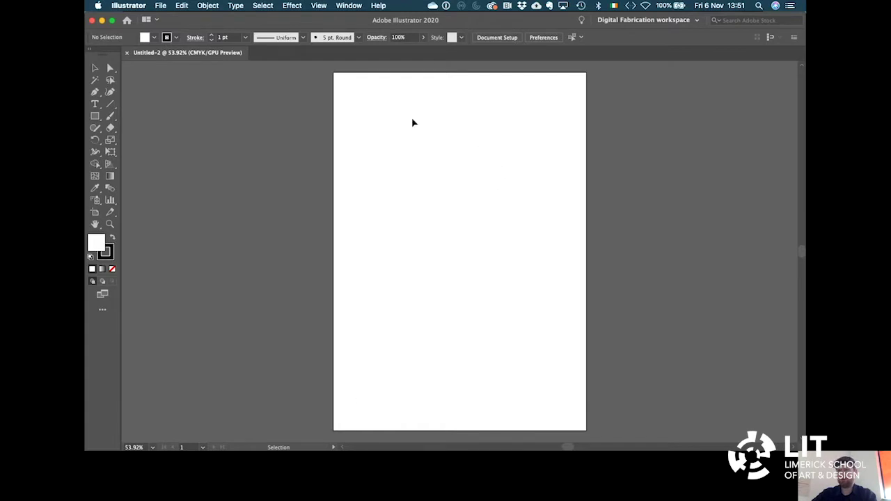
Draw a 150 mm wide by 50 mm high rectangle near the top of the artboard and deselect it.
left_click(97, 118)
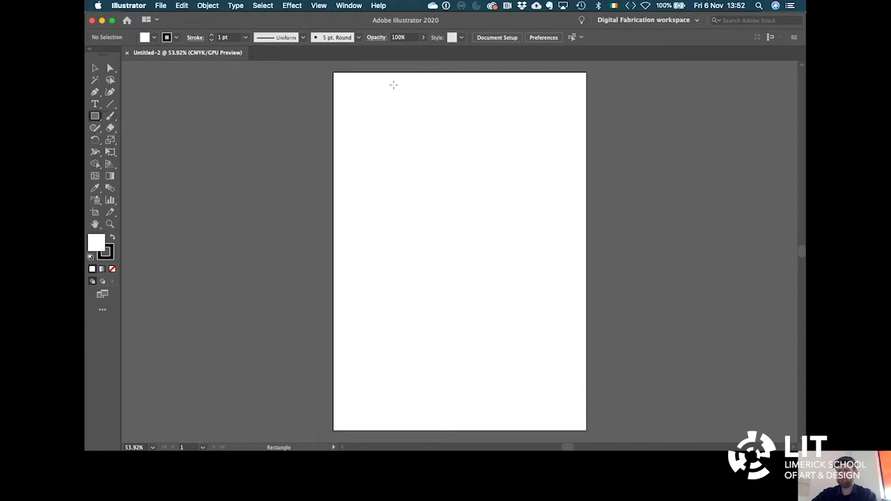
left_click(345, 89)
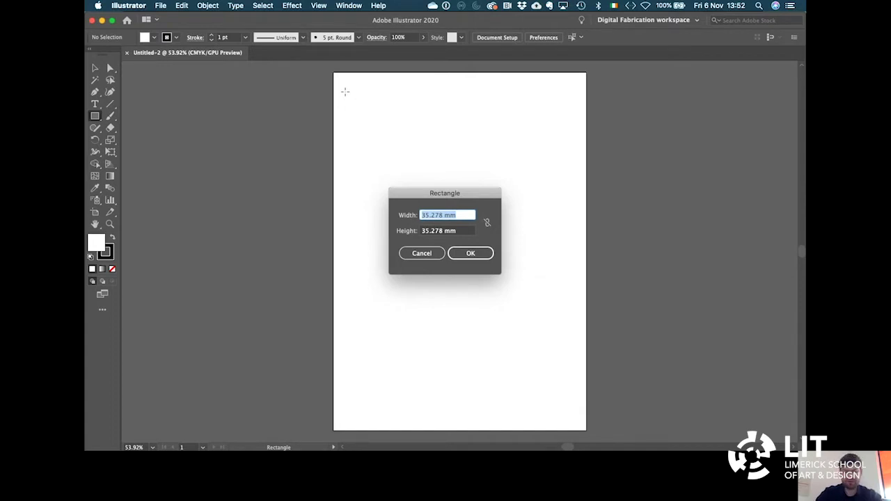
type("150")
key("Tab")
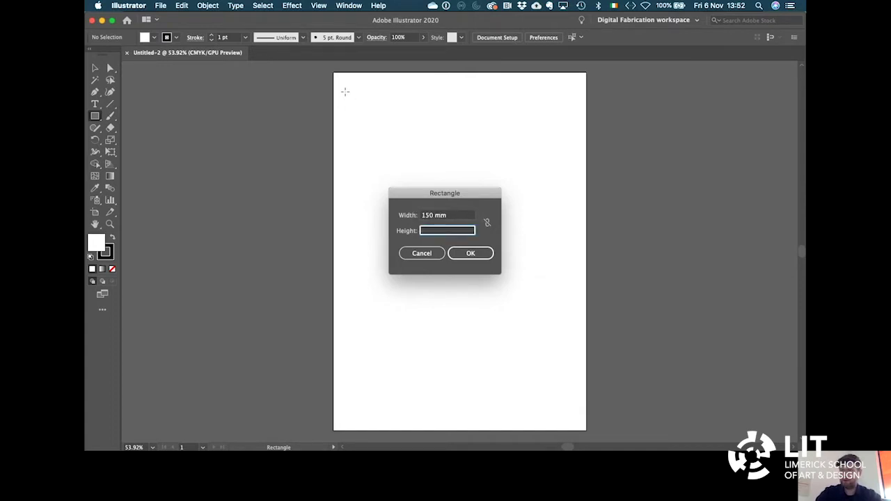
type("50")
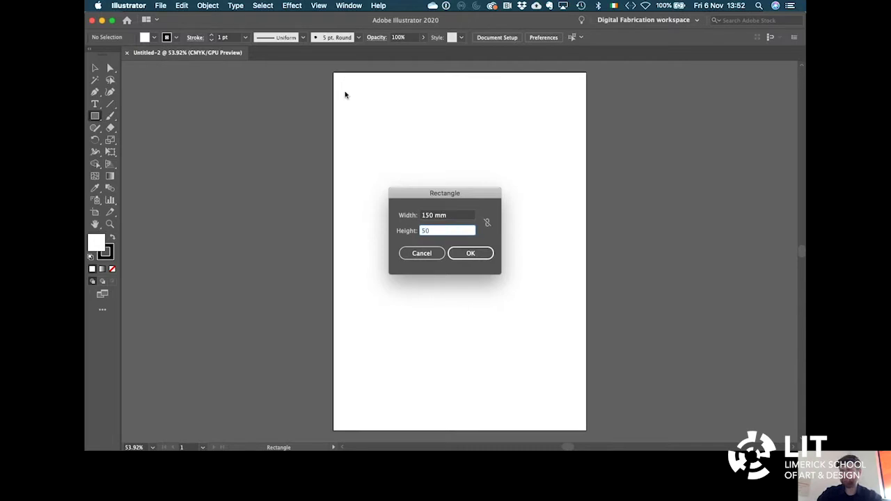
key("Return")
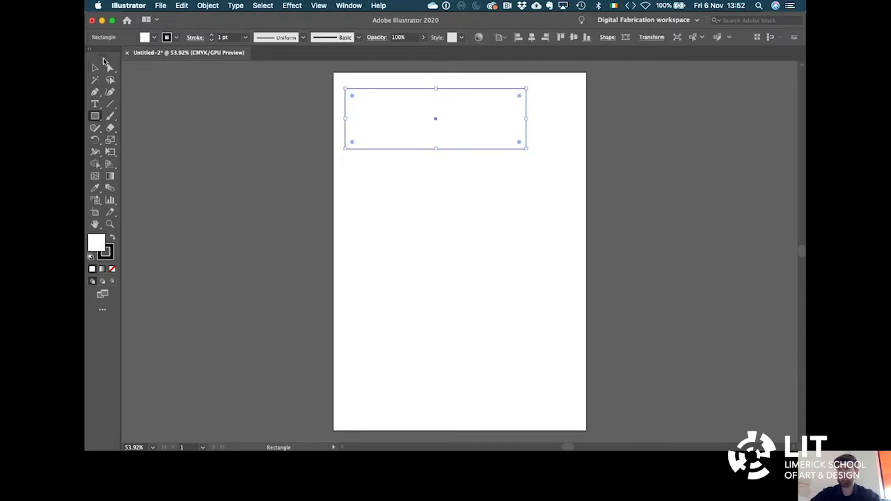
left_click(96, 67)
left_click(369, 180)
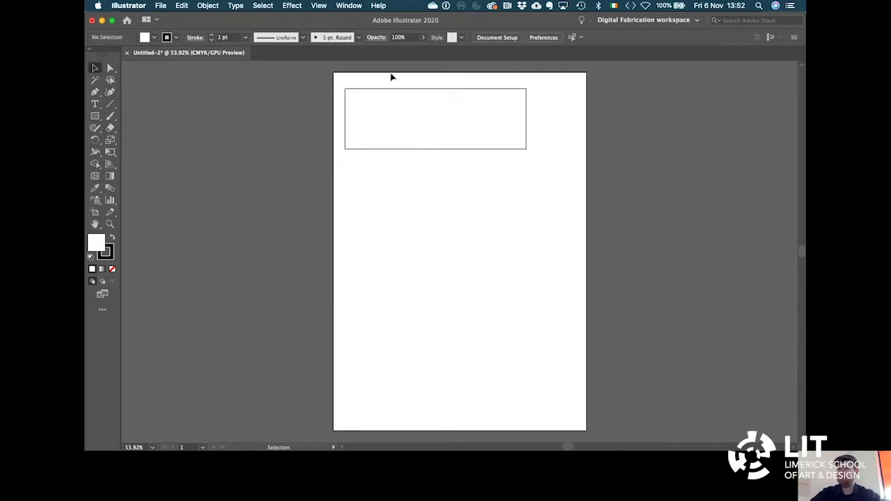
Draw a smaller rectangle inside the 150 x 50 mm one, leaving a narrow margin all around.
key("m")
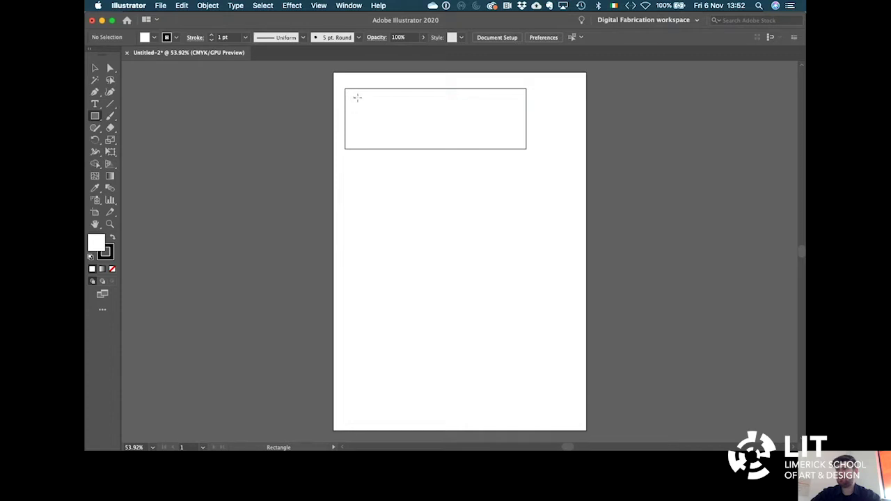
left_click_drag(355, 99, 517, 138)
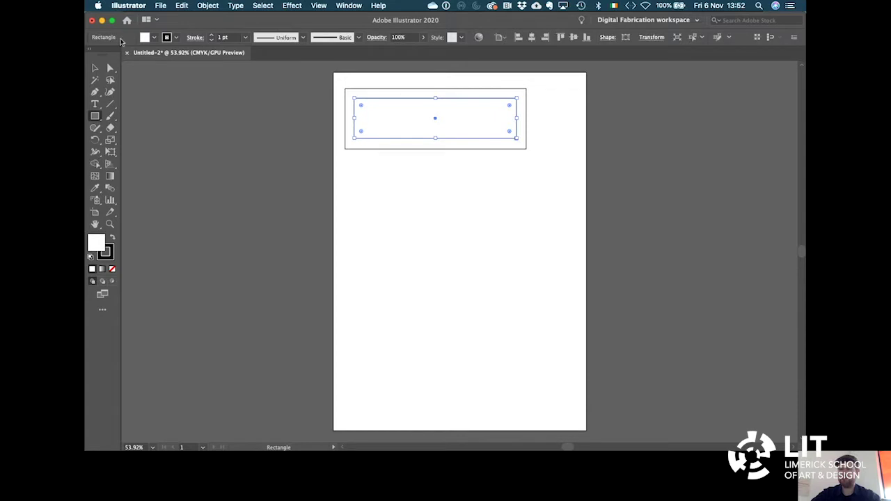
key("v")
left_click(436, 224)
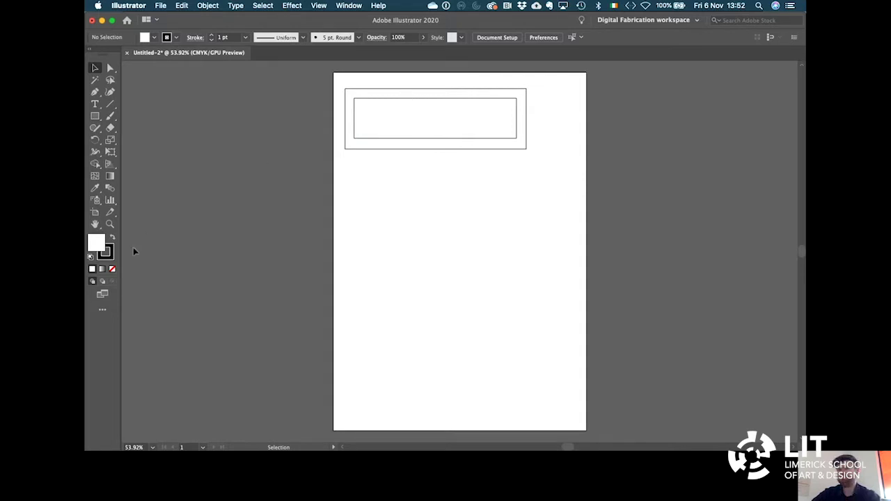
Remove the inner rectangle's fill and make its stroke the active color attribute.
left_click(411, 103)
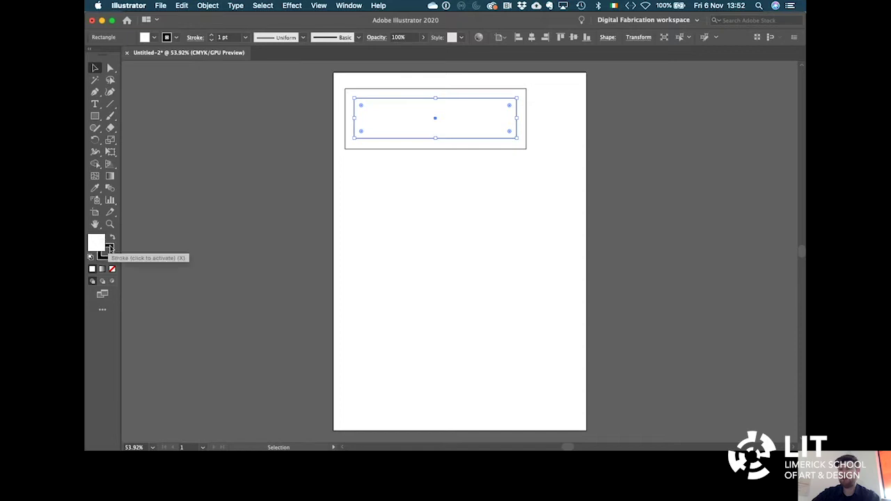
left_click(110, 250)
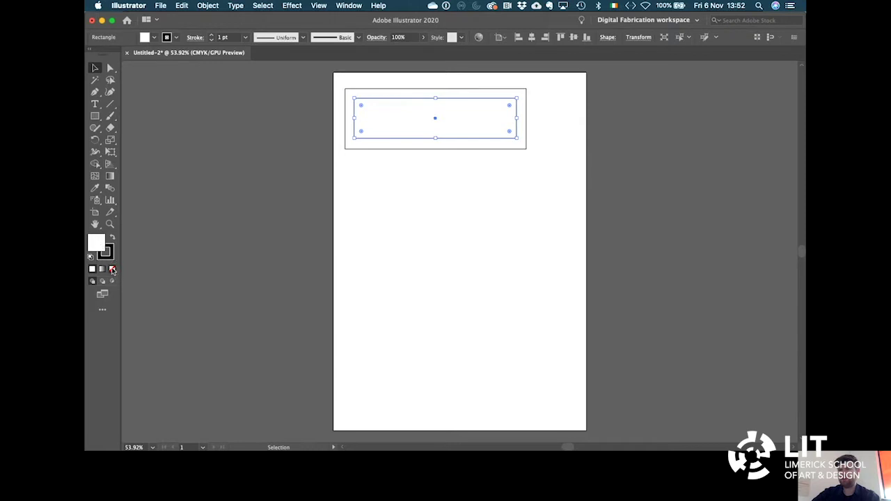
left_click(113, 271)
left_click(111, 248)
Display the Stroke and Color panels together with the Art & Illustration default swatch library.
key("super+F10")
mouse_move(397, 40)
left_mouse_down()
mouse_move(793, 64)
mouse_move(737, 68)
mouse_move(731, 80)
mouse_move(710, 72)
left_mouse_up()
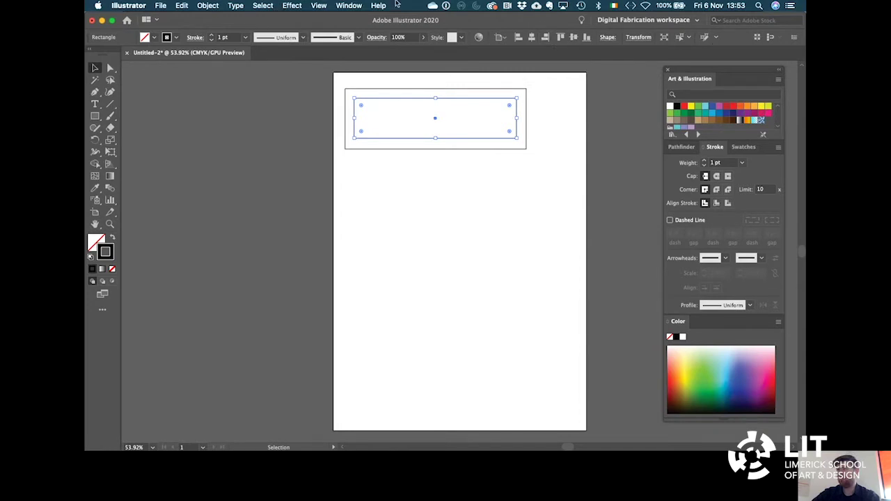
left_click(352, 6)
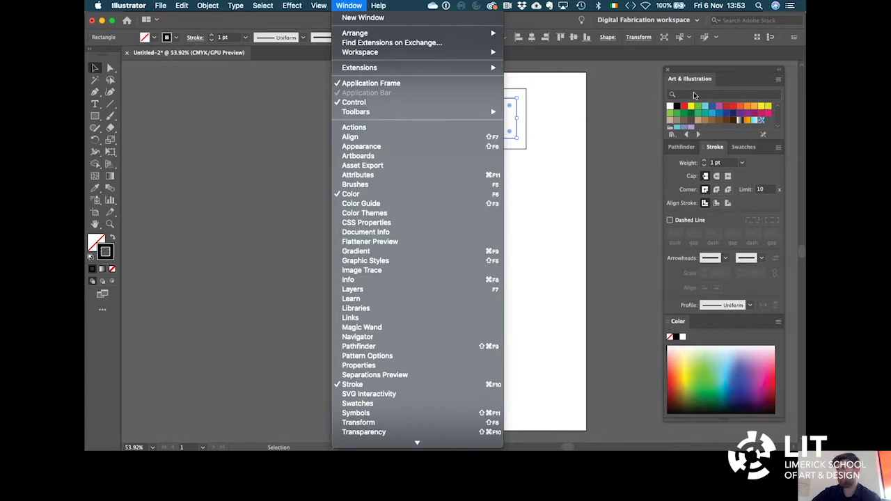
scroll(422, 214, "down", 5)
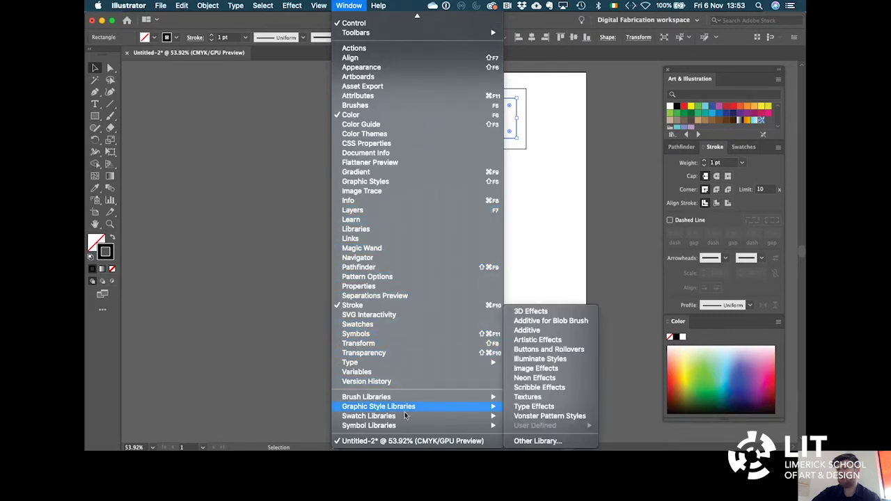
mouse_move(404, 417)
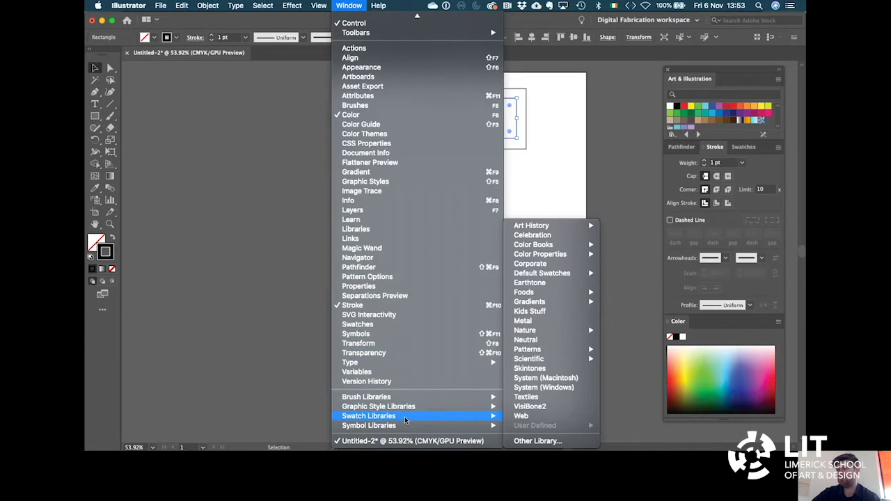
mouse_move(565, 275)
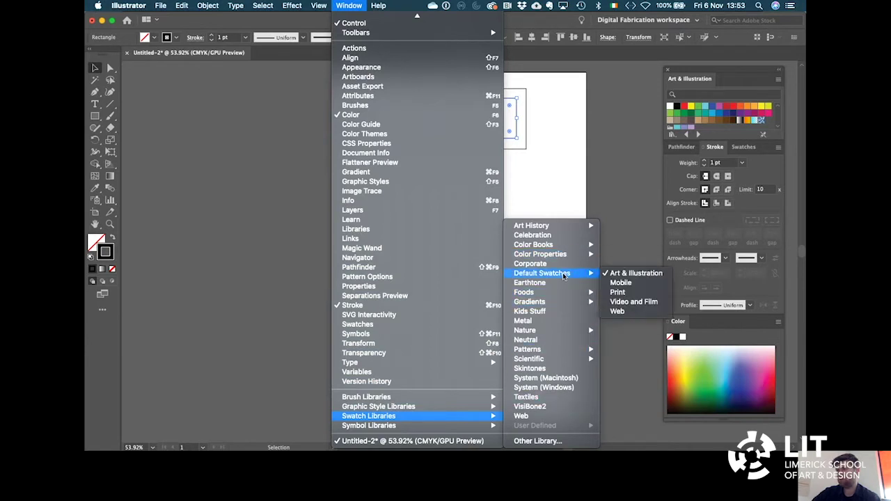
left_click(638, 274)
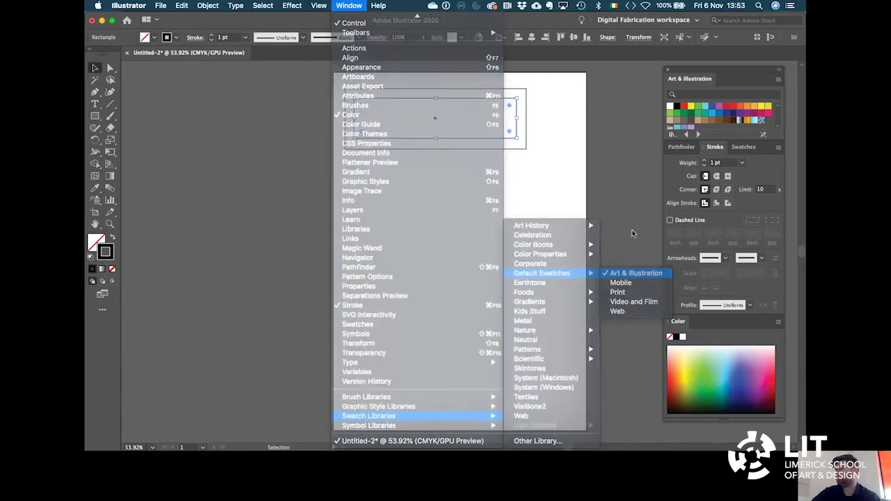
left_click(350, 6)
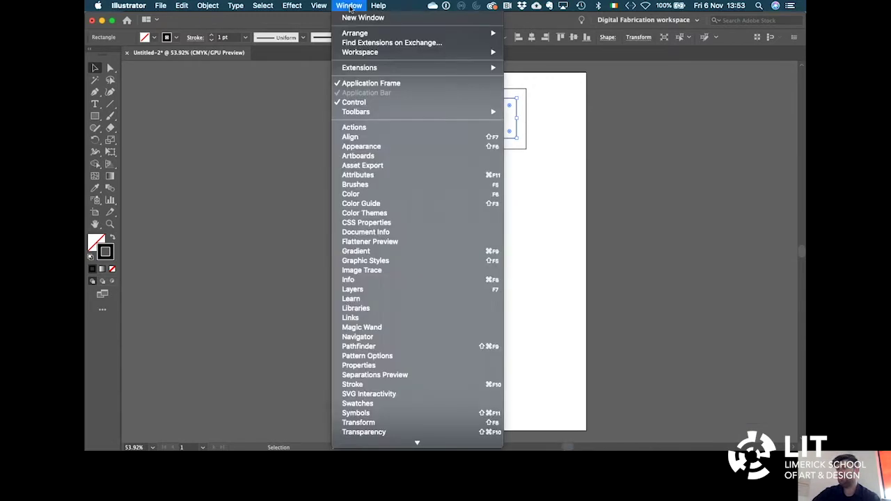
scroll(424, 395, "down", 2)
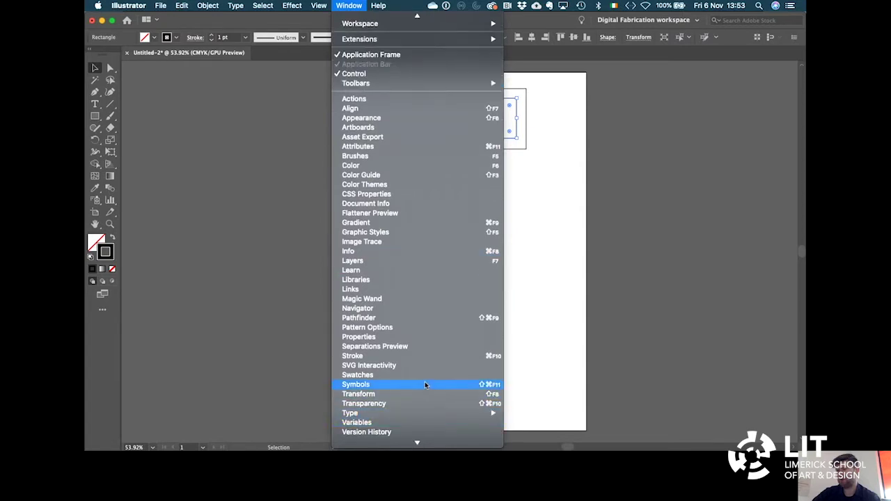
scroll(426, 386, "down", 3)
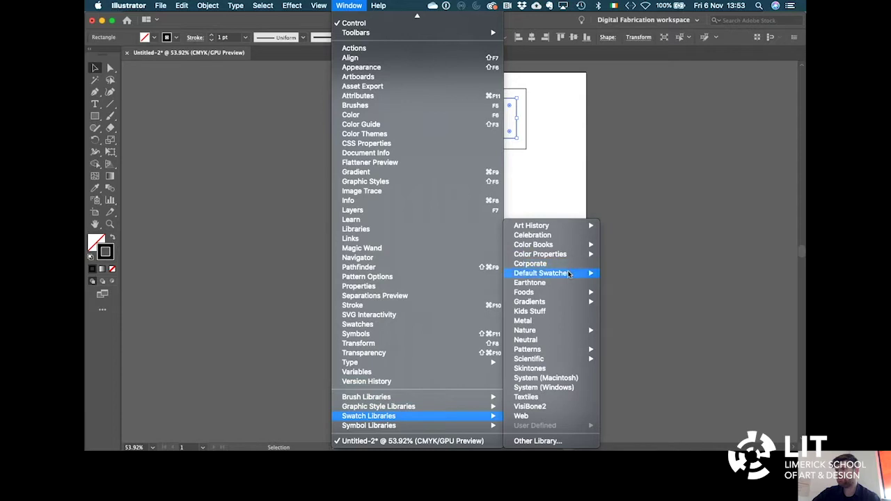
left_click(636, 274)
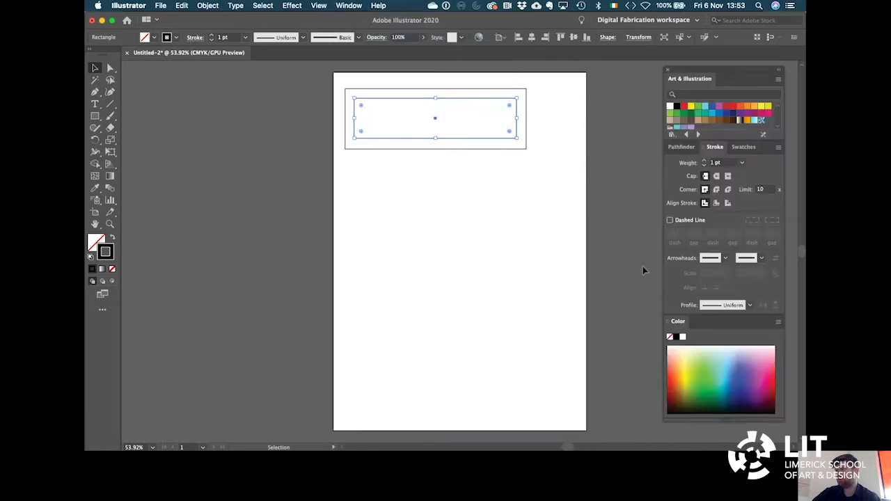
Apply the red swatch to the strokes of the inner rectangle and the outer rectangle.
left_click(684, 106)
left_click(542, 148)
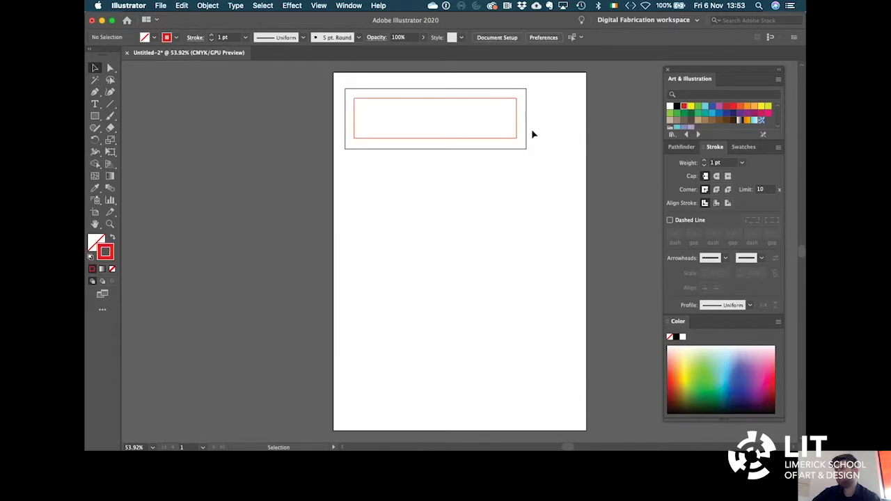
left_click(528, 127)
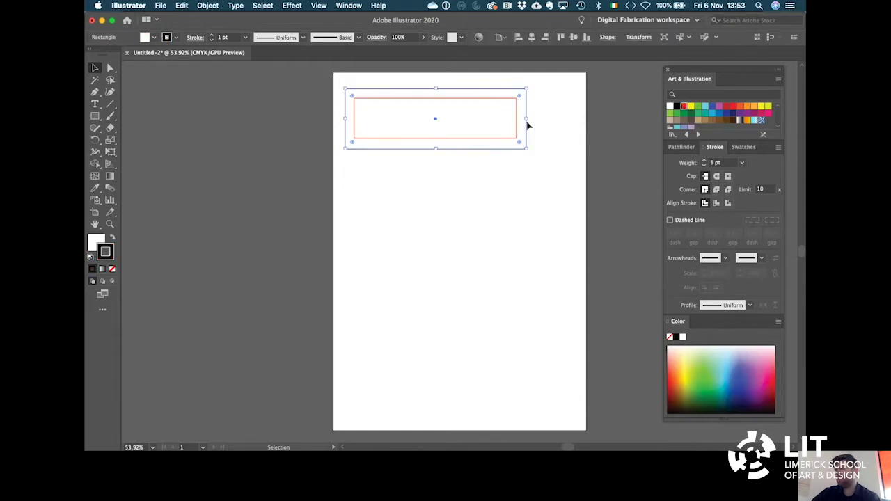
left_click(684, 106)
left_click(533, 129)
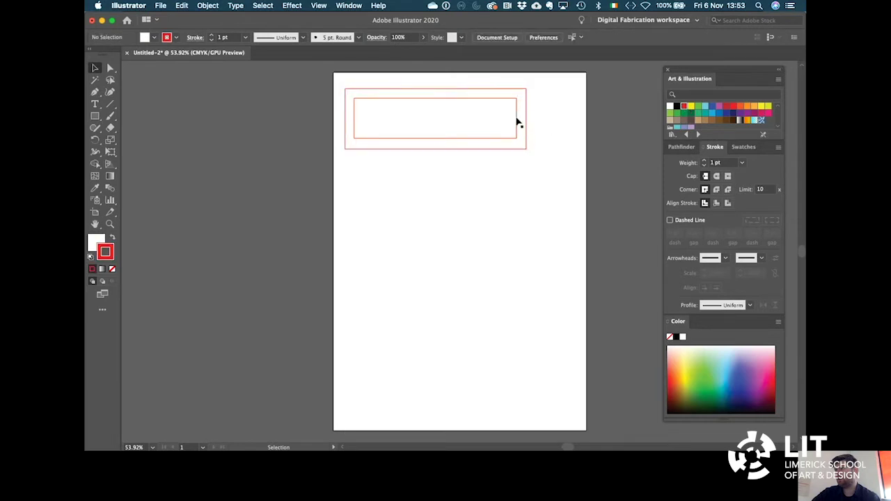
Change the inner rectangle's stroke to the blue swatch and deselect it.
left_click(517, 122)
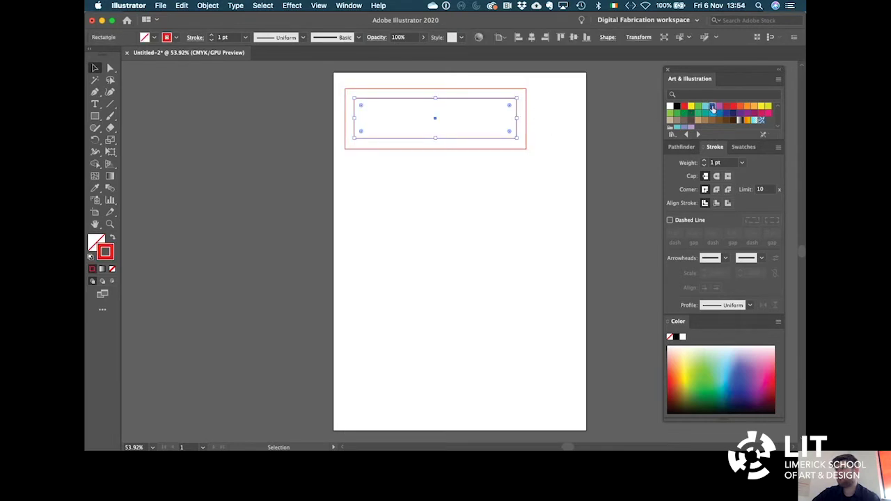
left_click(712, 108)
left_click(568, 138)
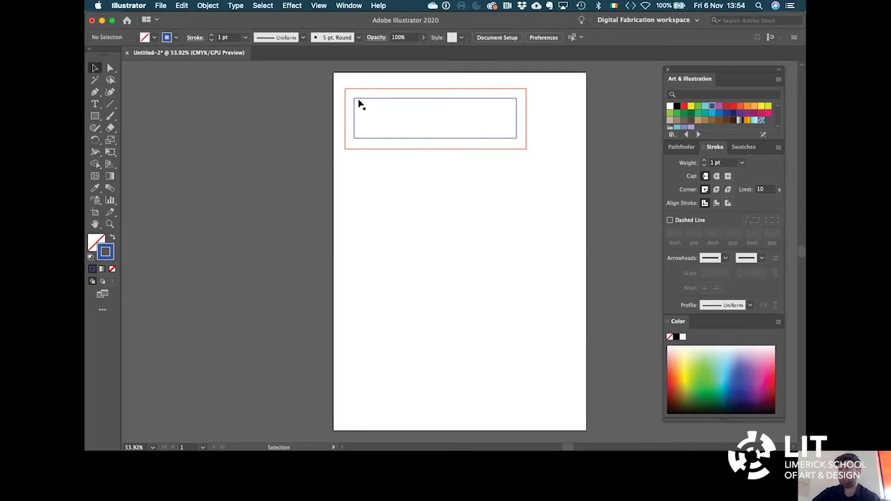
Add an area text box below the two rectangles containing the text LSAD.
left_click(95, 104)
left_click(399, 186)
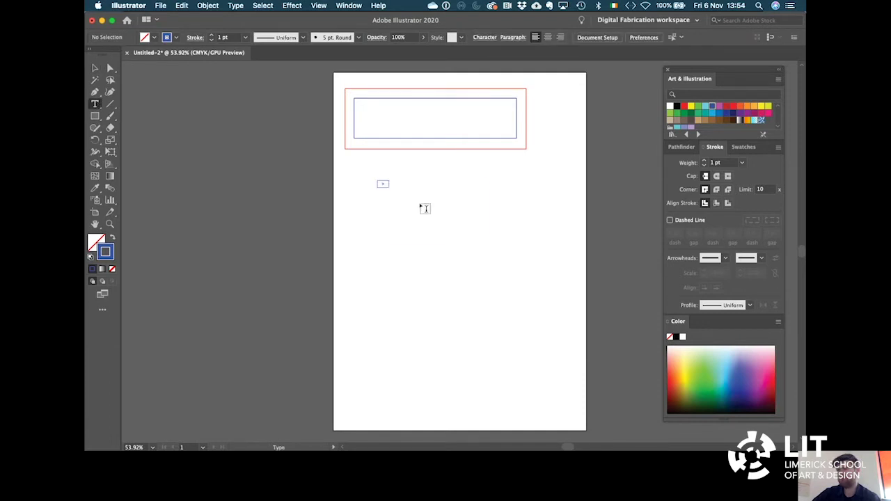
left_click_drag(377, 180, 521, 250)
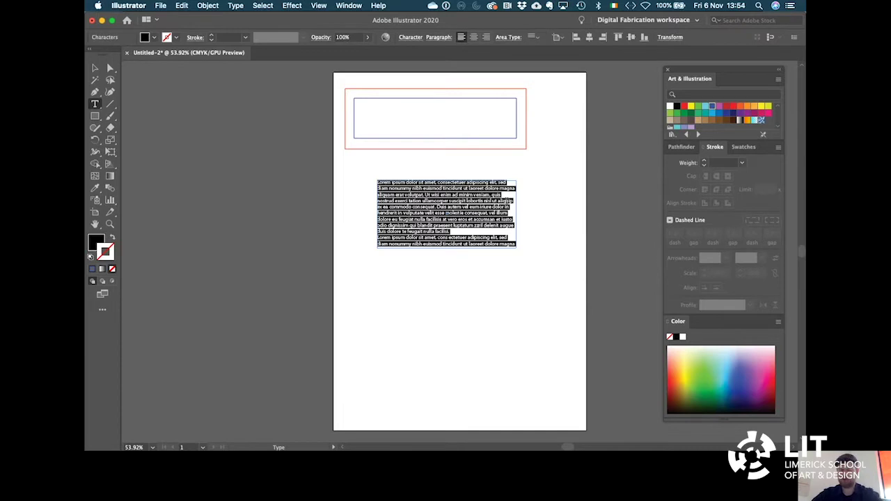
type("C")
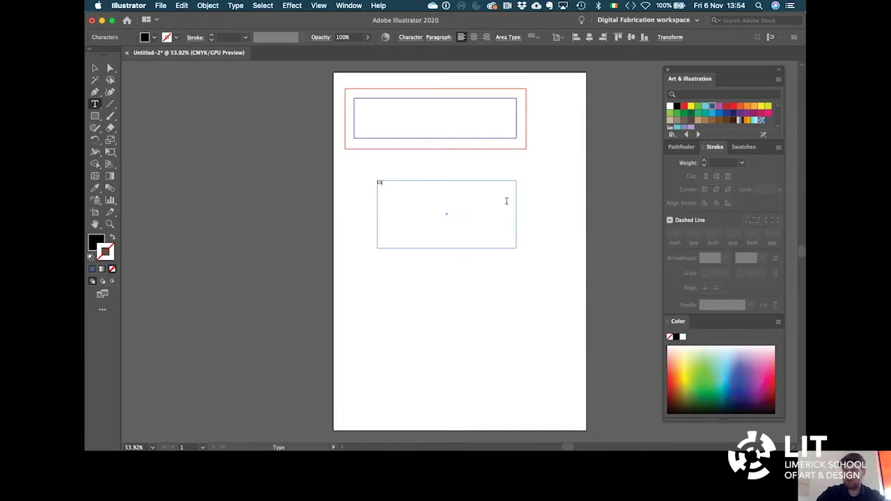
type("SAD")
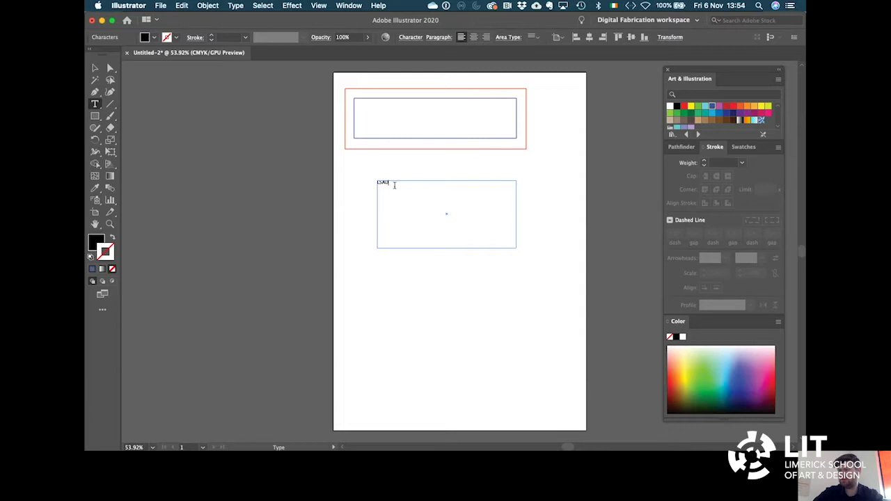
left_click(96, 68)
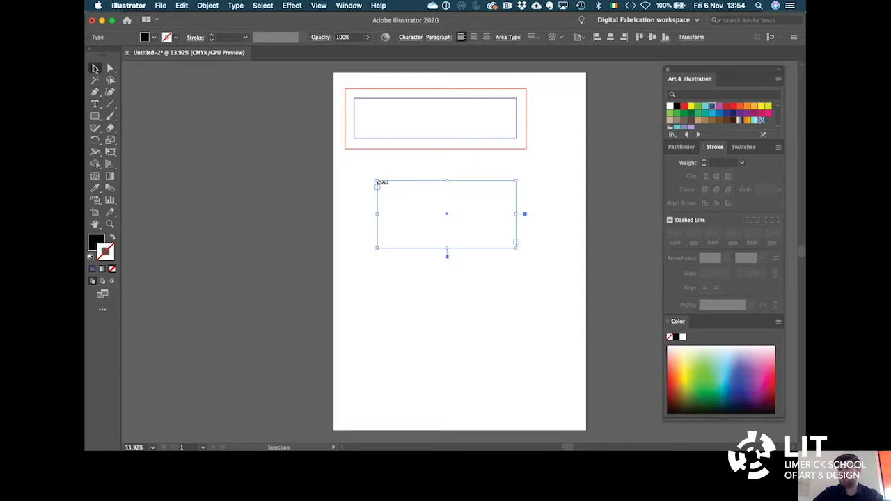
Reopen the LSAD text for editing, replace its last two letters with AD, and finish editing.
double_click(387, 183)
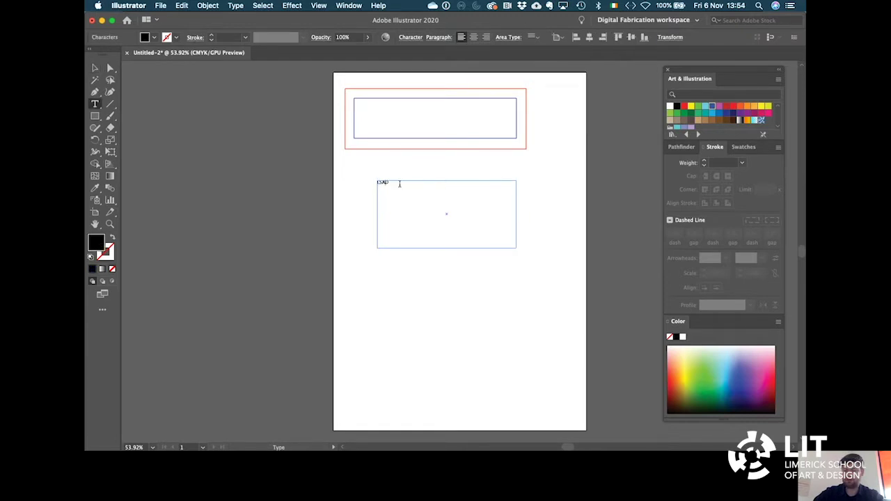
key("BackSpace")
key("BackSpace")
type("AD")
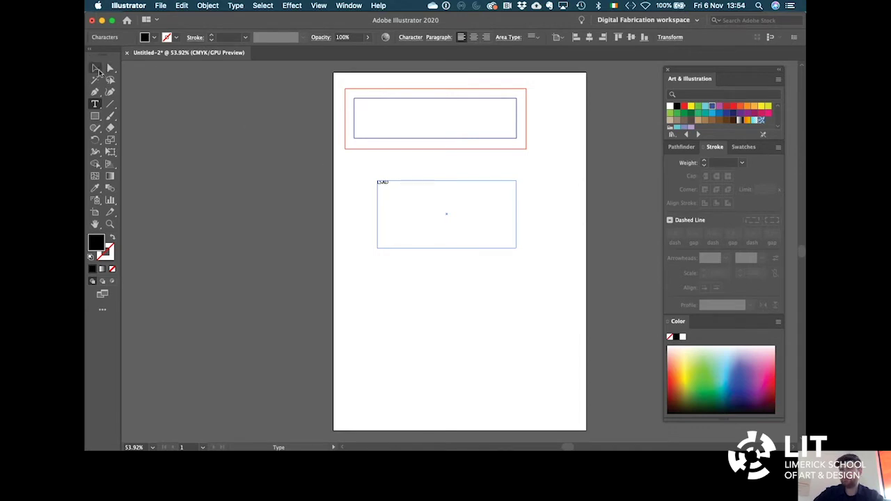
left_click(96, 68)
Convert the LSAD text to outlines and deselect it.
right_click(384, 185)
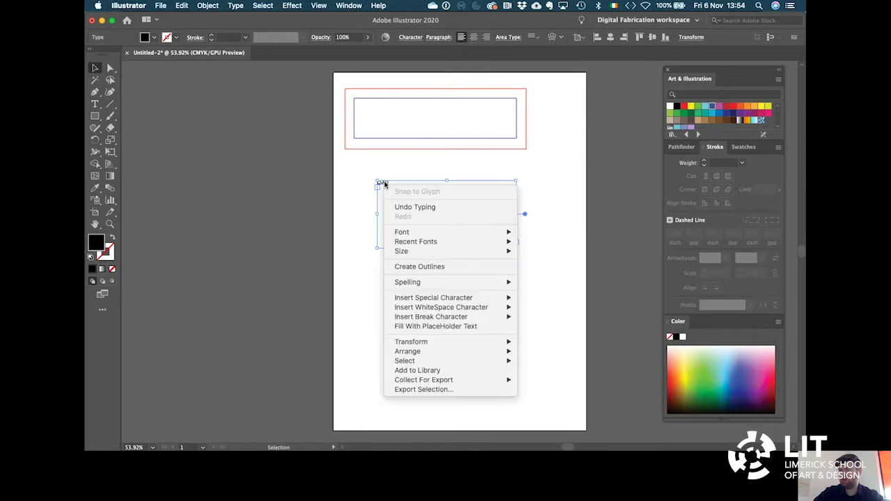
left_click(420, 267)
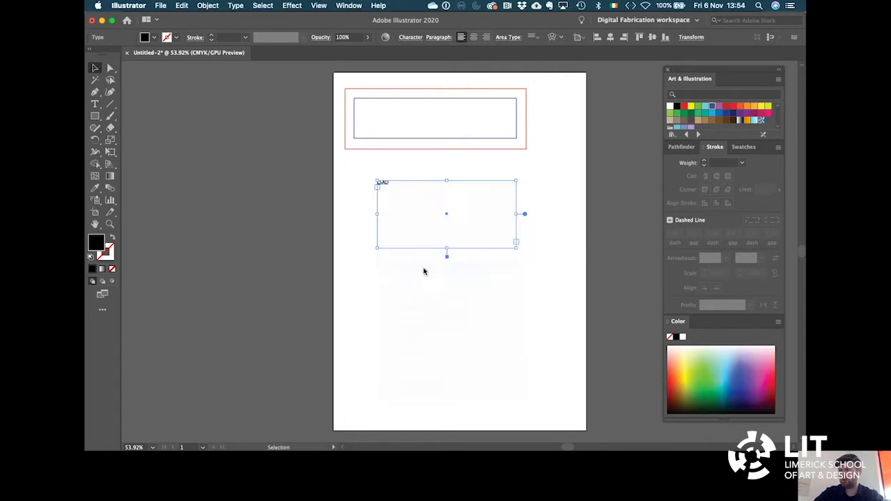
left_click(397, 203)
Enlarge the outlined LSAD lettering and place it inside the blue inner rectangle, sized to fit.
left_click(385, 183)
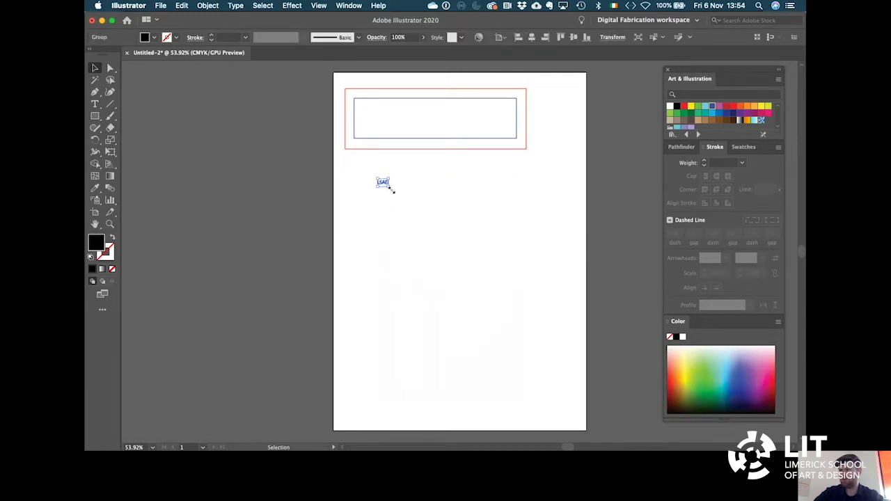
left_click_drag(390, 184, 534, 272)
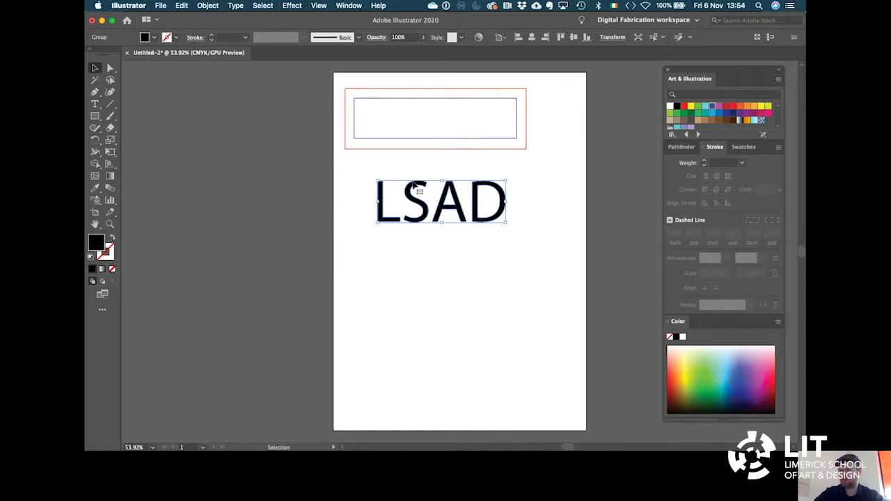
mouse_move(416, 193)
left_mouse_down()
mouse_move(418, 164)
mouse_move(408, 183)
left_mouse_up()
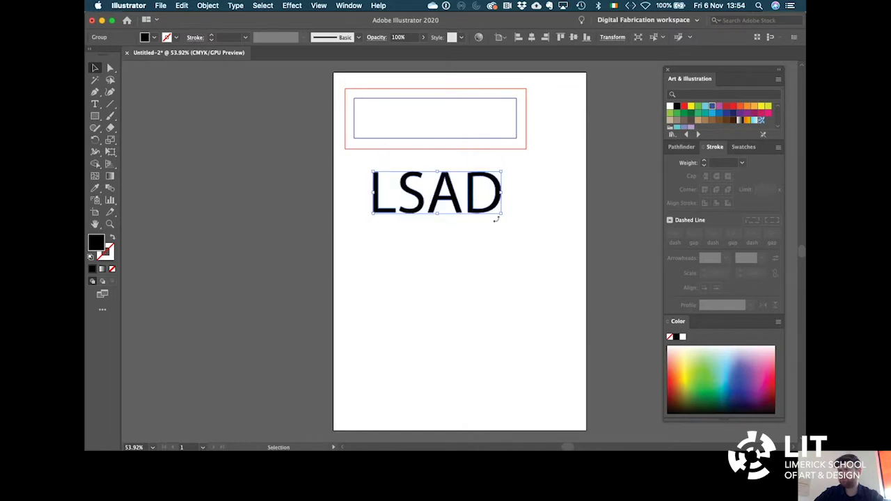
left_click_drag(501, 212, 442, 109)
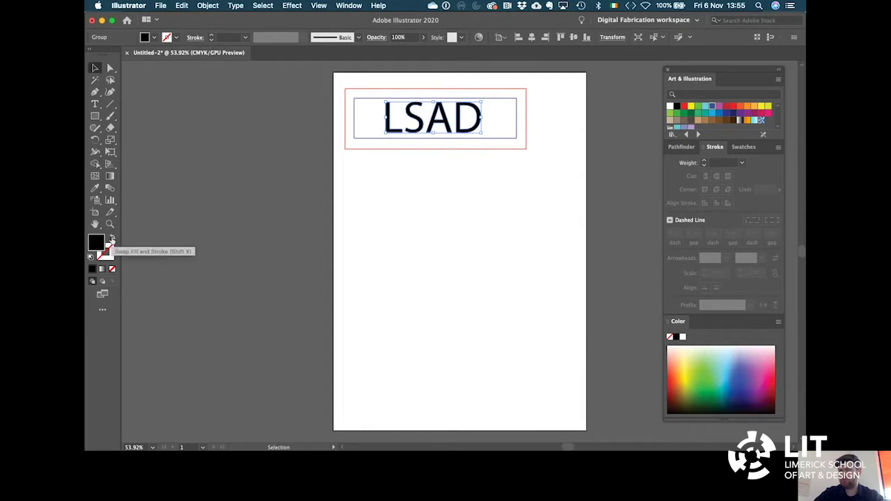
Swap the LSAD lettering's fill and stroke, apply the red swatch to its stroke, and deselect it.
left_click(112, 239)
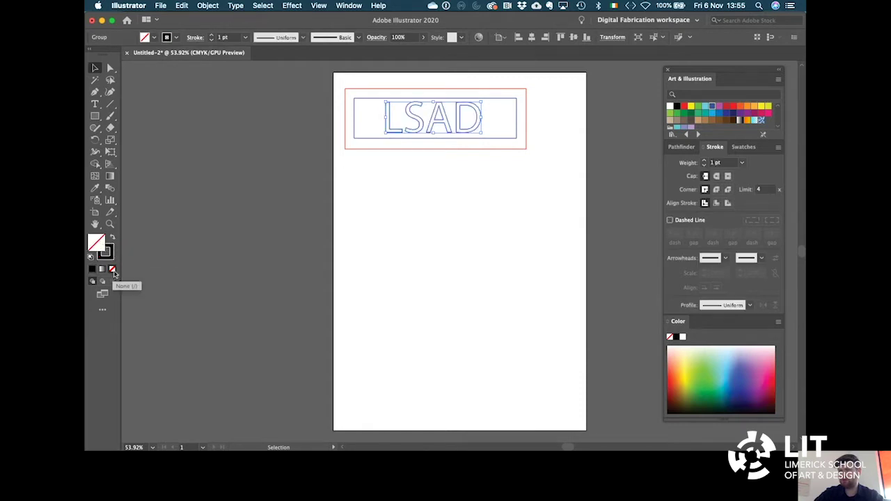
left_click(111, 250)
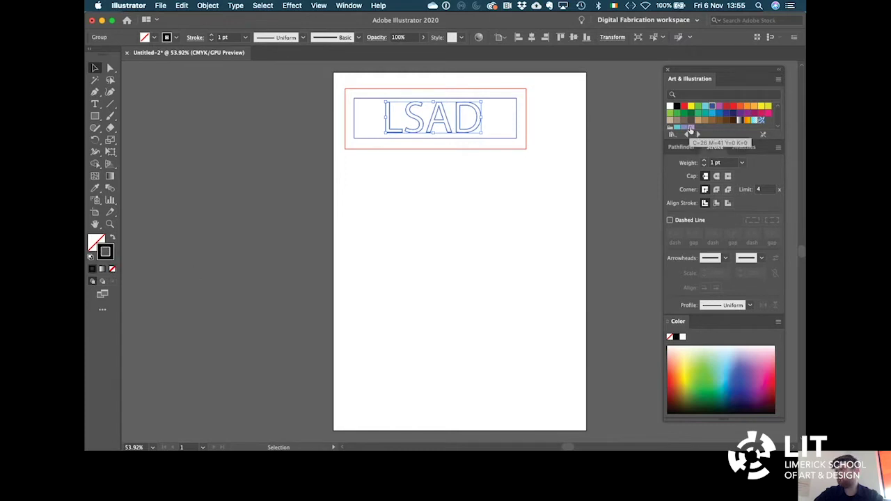
left_click(684, 106)
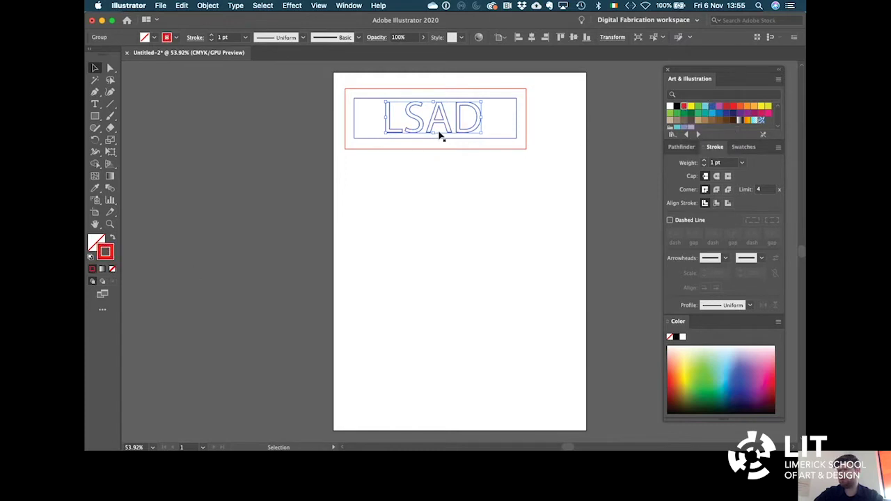
left_click(444, 174)
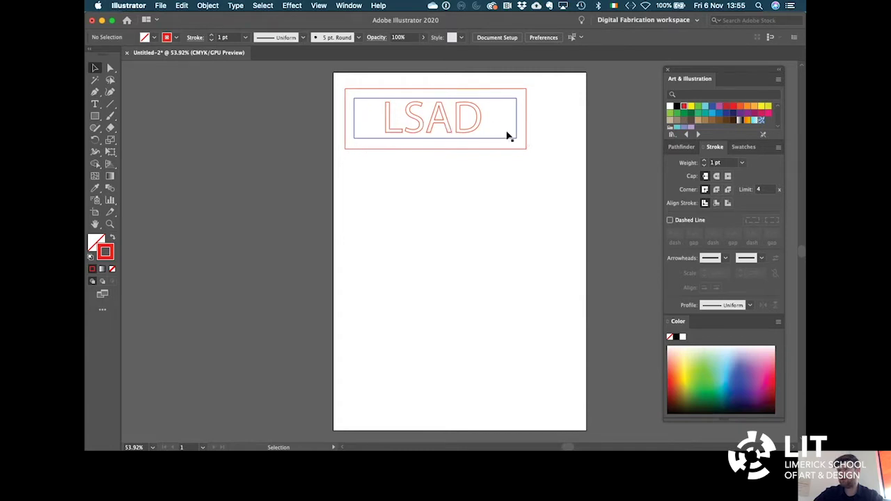
scroll(456, 153, "down", 2)
scroll(458, 156, "up", 5)
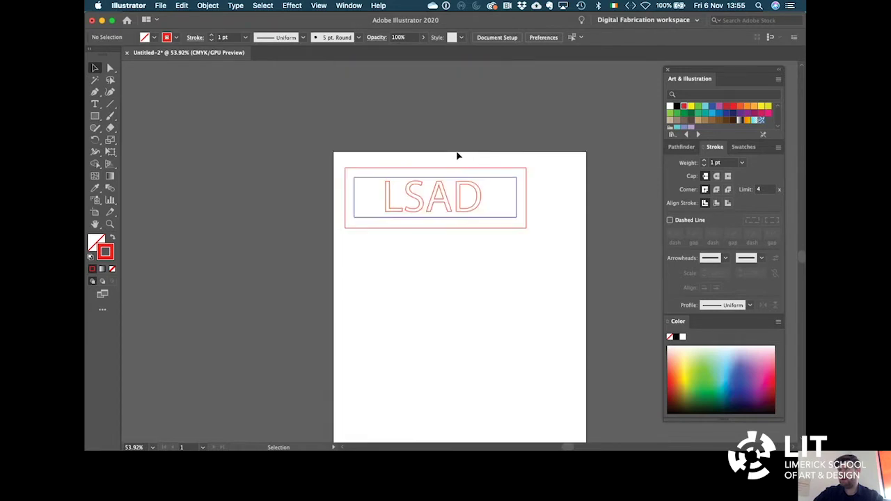
scroll(458, 153, "up", 4)
scroll(458, 150, "down", 7)
scroll(542, 124, "up", 2)
scroll(469, 141, "down", 1)
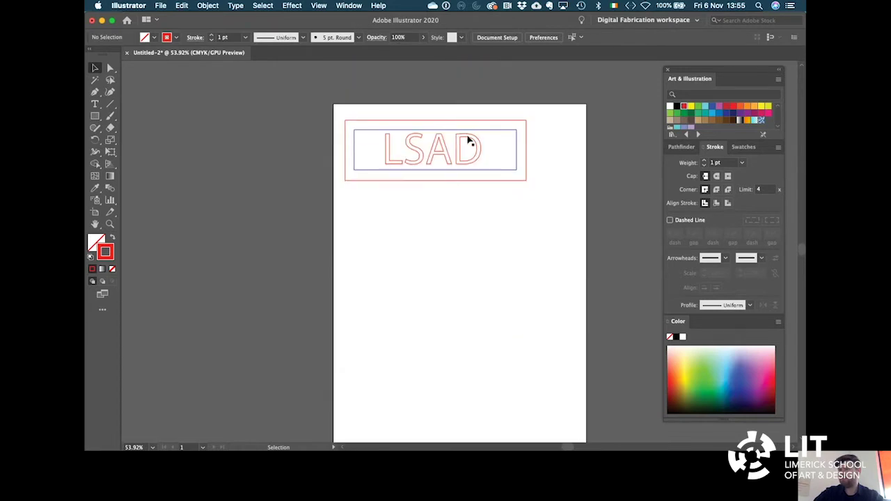
scroll(469, 141, "down", 1)
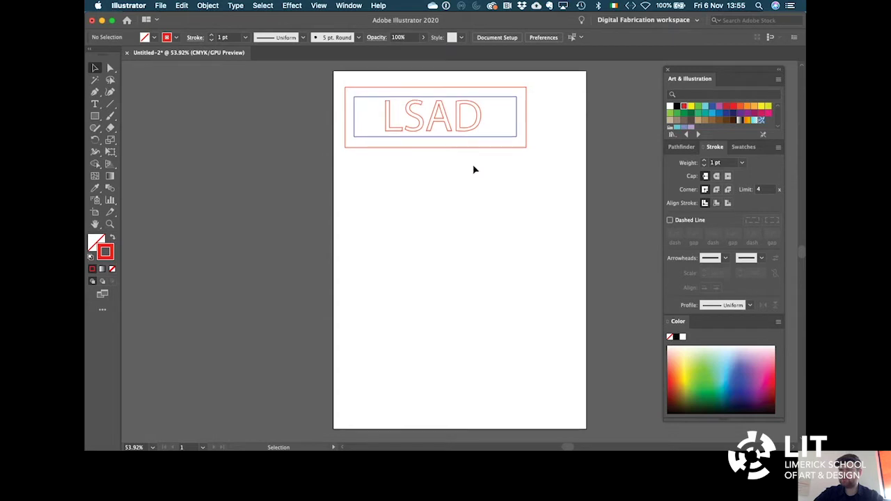
scroll(473, 169, "up", 1)
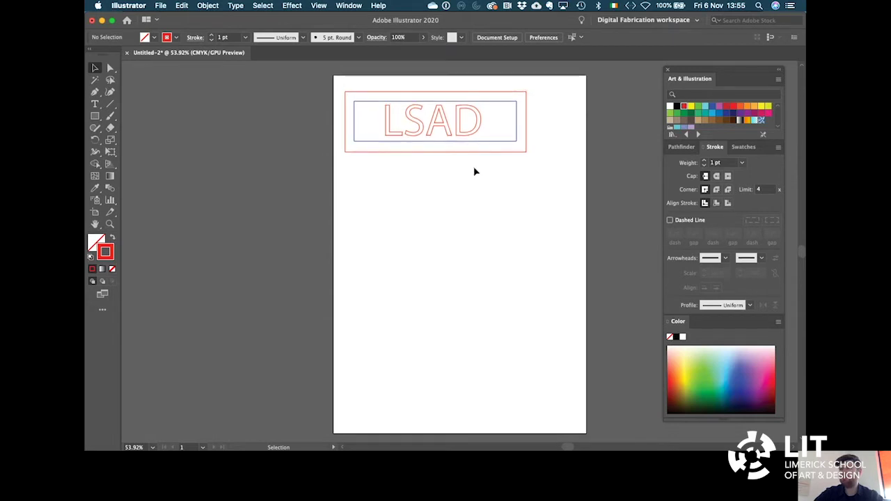
Draw an unfilled, red-stroked rectangle covering the whole artboard from corner to corner and deselect it.
left_click(94, 116)
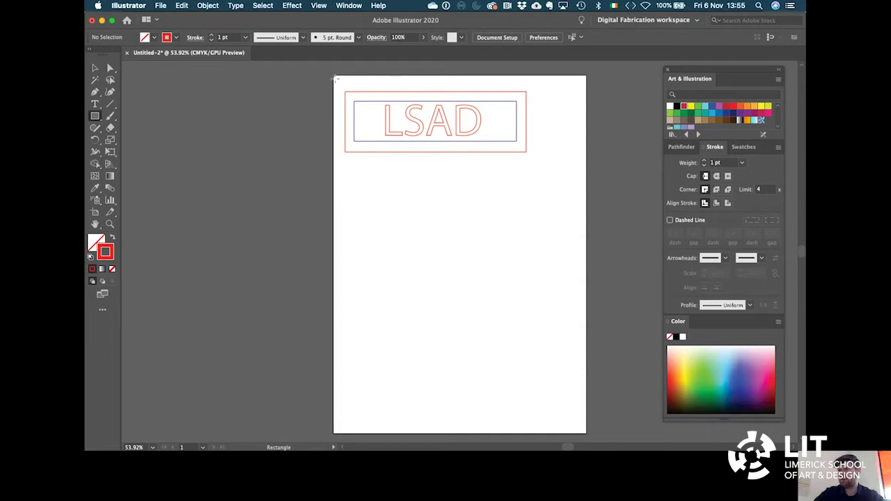
left_click_drag(335, 78, 588, 433)
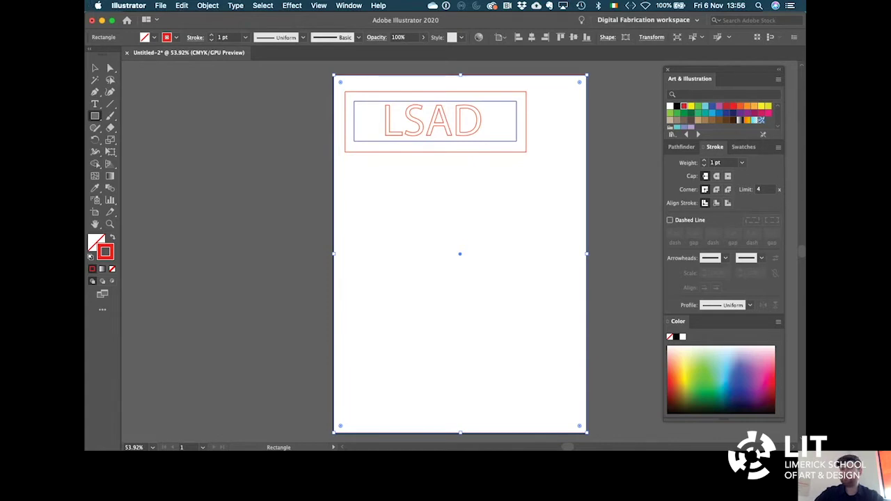
left_click(95, 67)
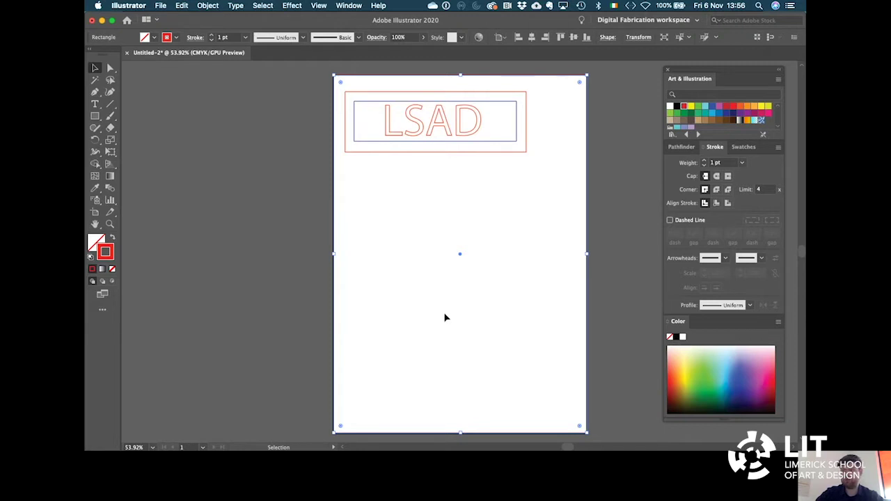
left_click(415, 216)
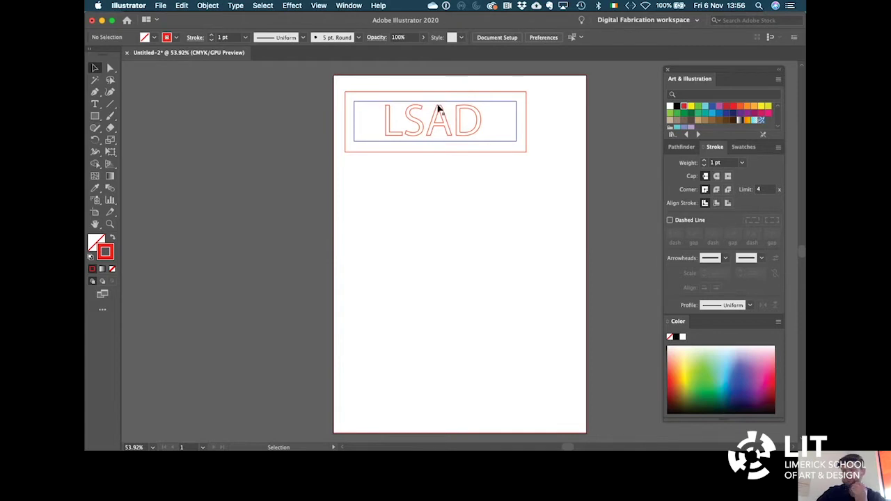
Start an export of the document with AutoCAD Interchange File (dxf) as the format.
left_click(161, 6)
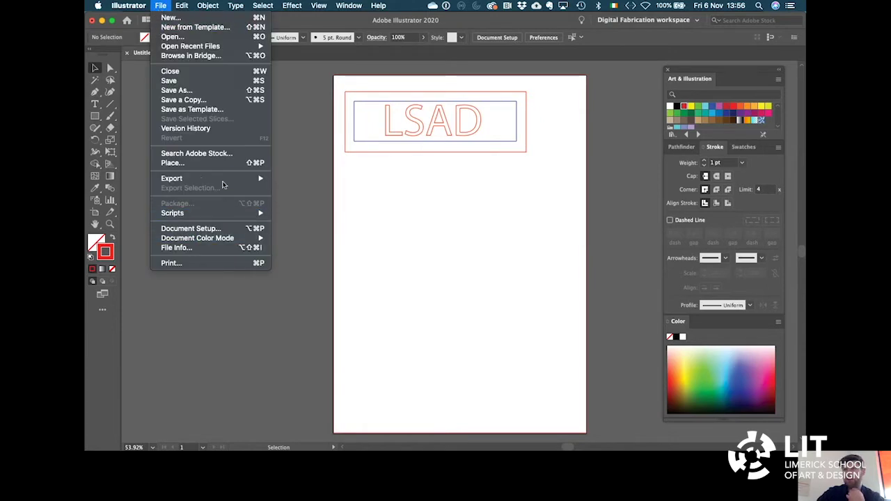
mouse_move(222, 178)
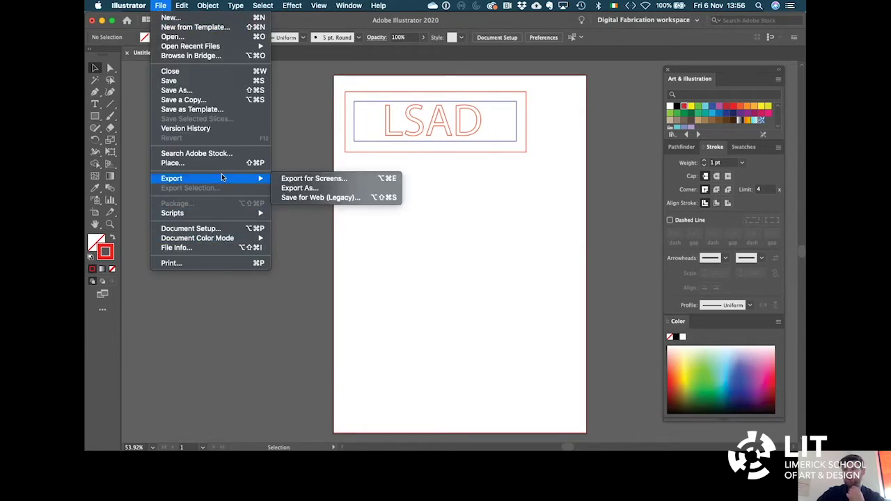
left_click(287, 189)
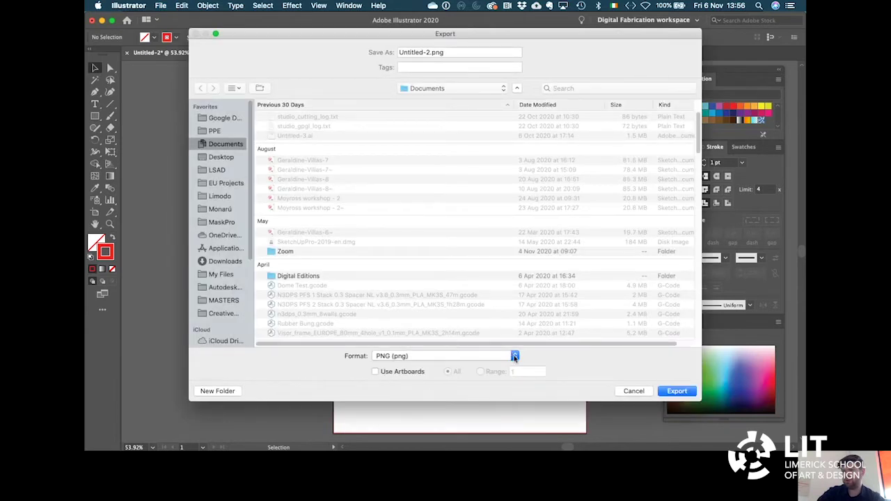
left_click(516, 357)
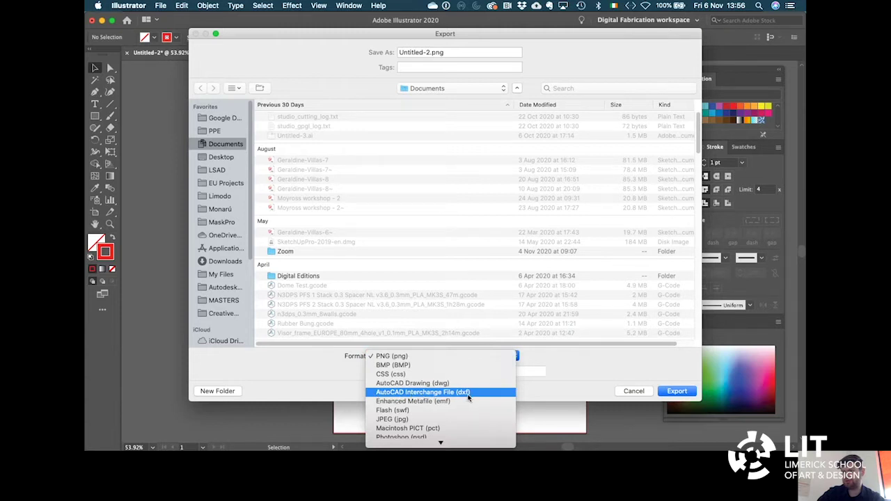
left_click(469, 394)
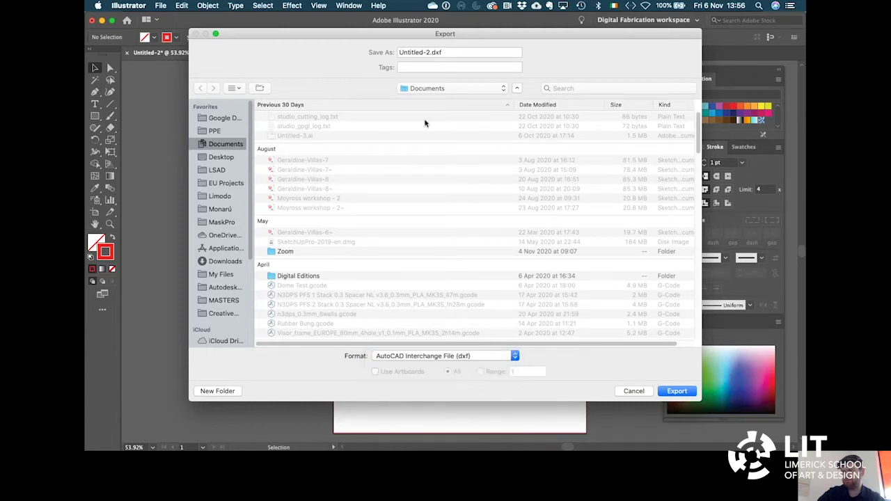
Name the export LSAD-Test.dxf, choose the Desktop as its location, and export it with the offered DXF options.
left_click(430, 52)
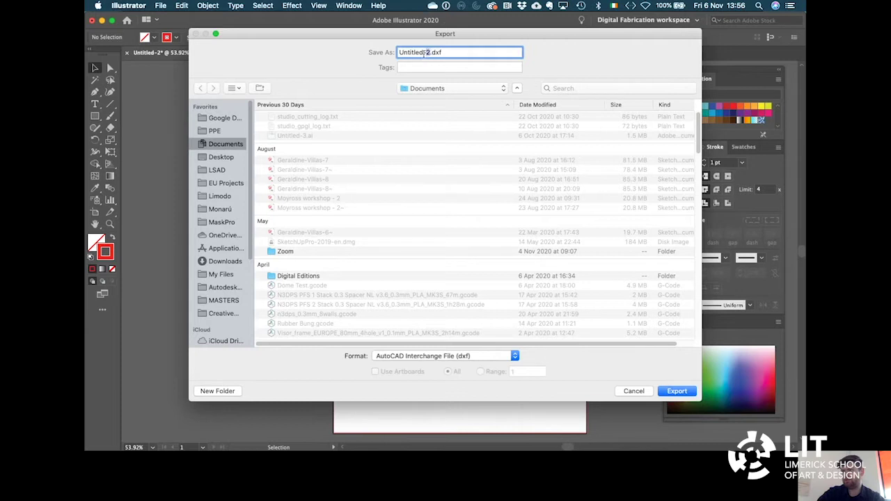
left_click_drag(428, 53, 398, 53)
type("LSAD")
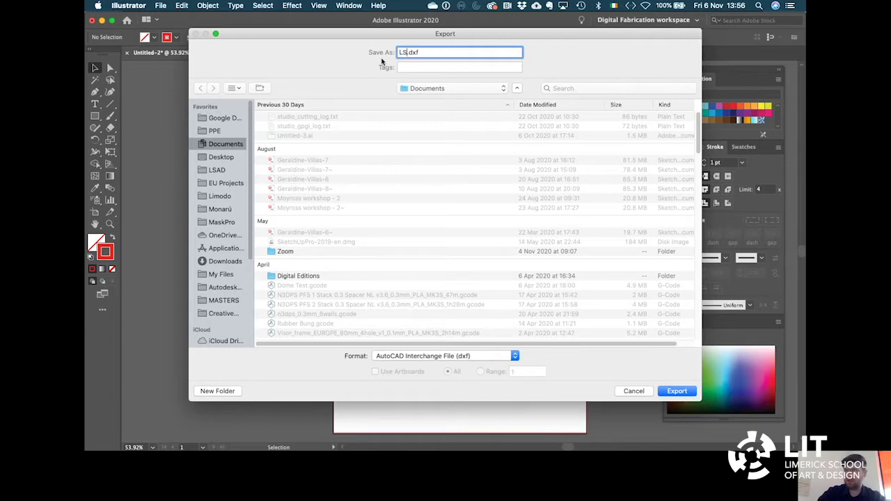
type("-Test")
left_click(222, 157)
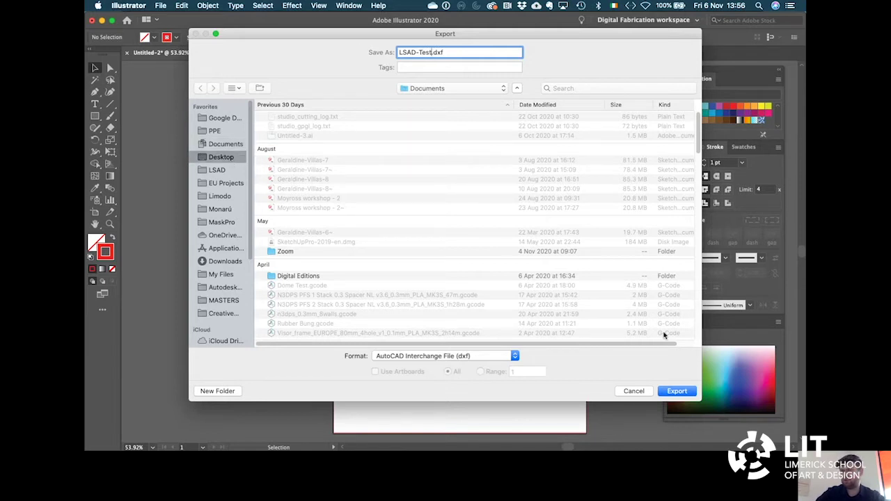
left_click(679, 392)
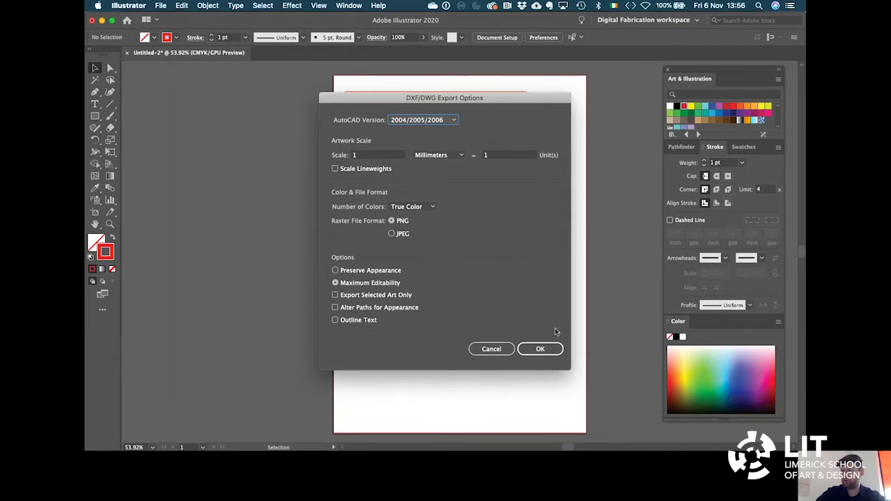
left_click(541, 349)
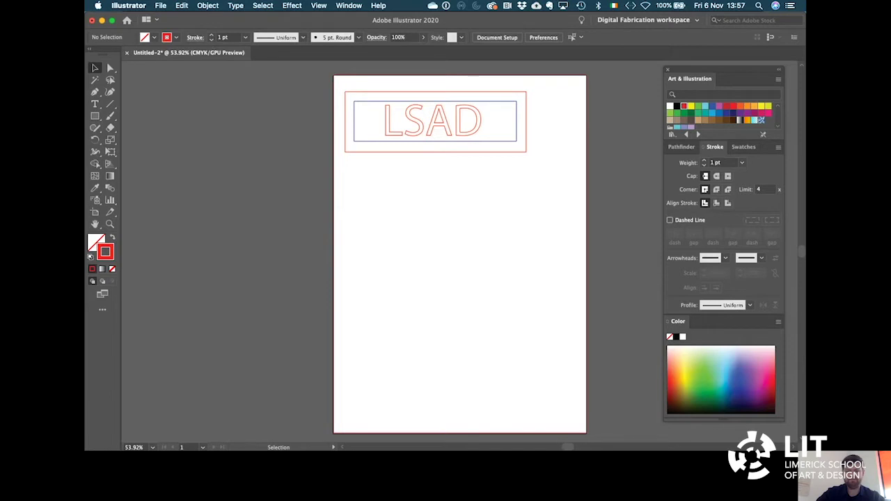
Switch to Silhouette Studio and check the design area's page setup, including the media size options.
key("shift+Tab")
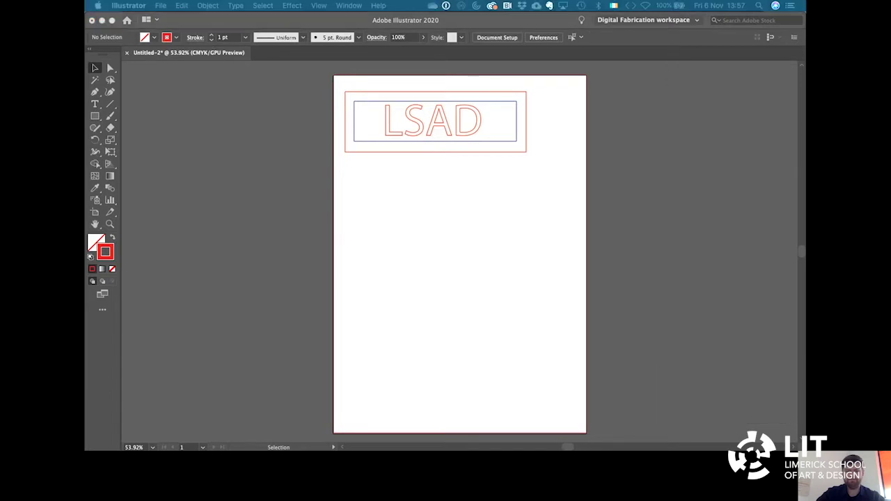
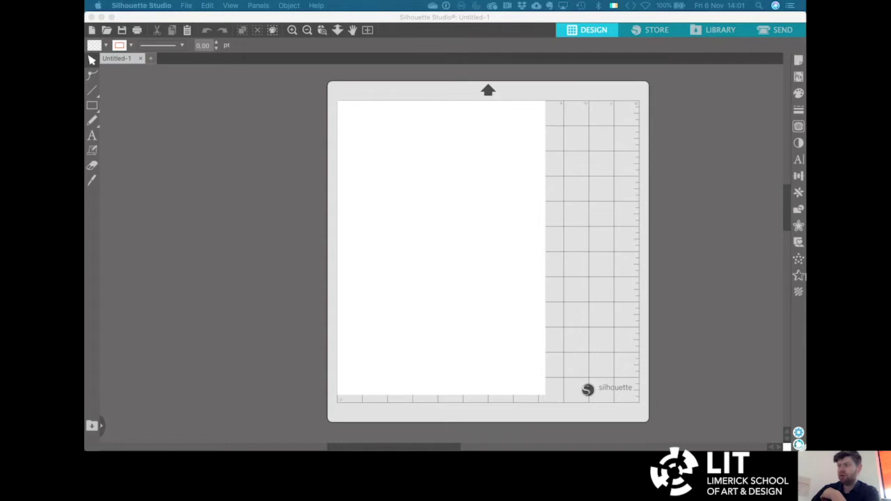
left_click(799, 62)
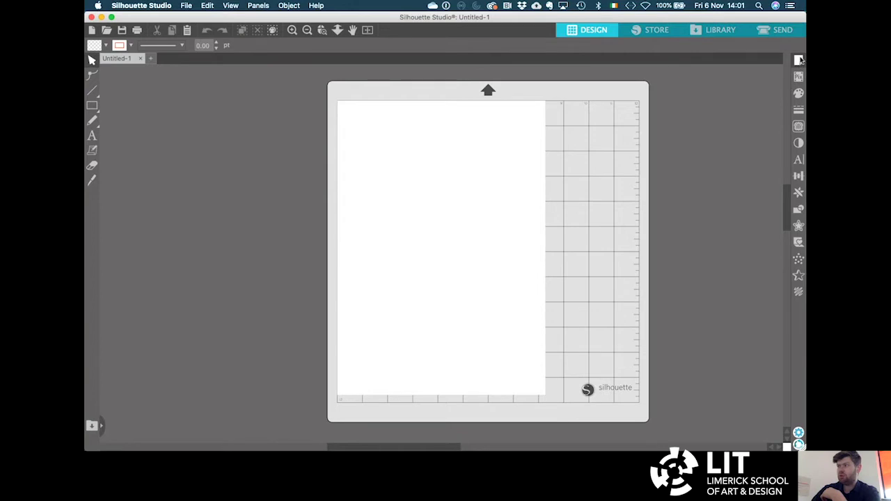
left_click(800, 61)
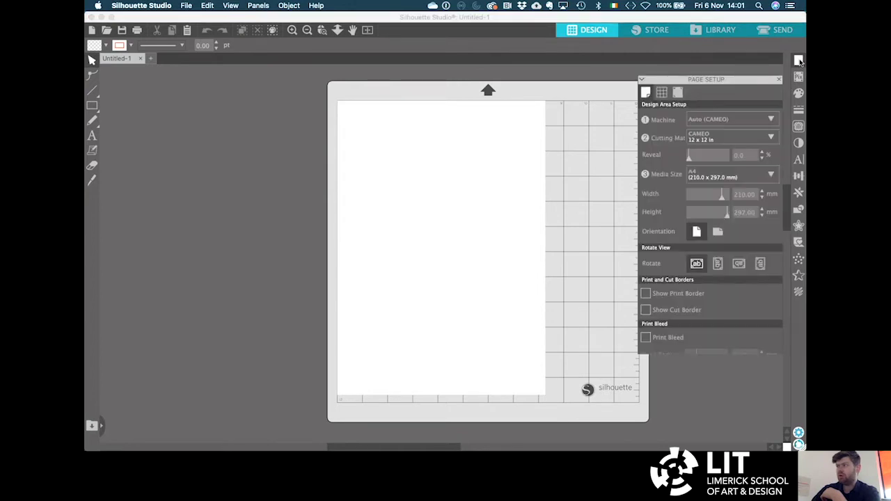
left_click(799, 60)
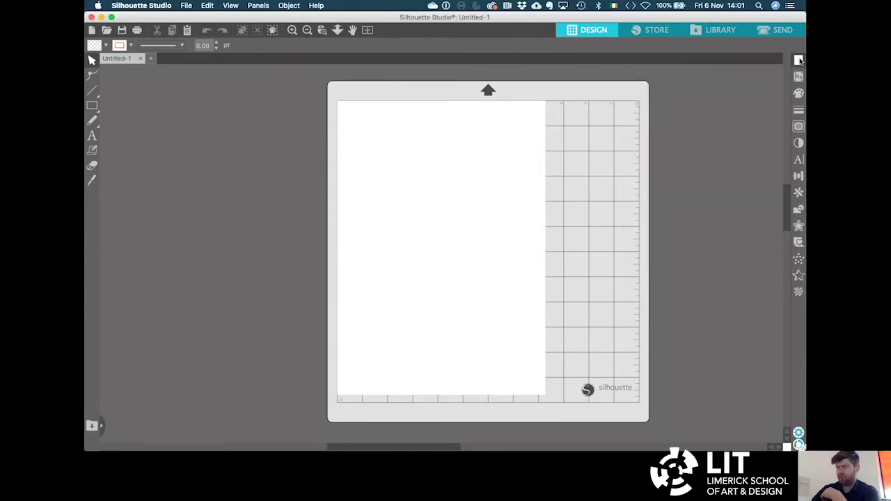
left_click(800, 61)
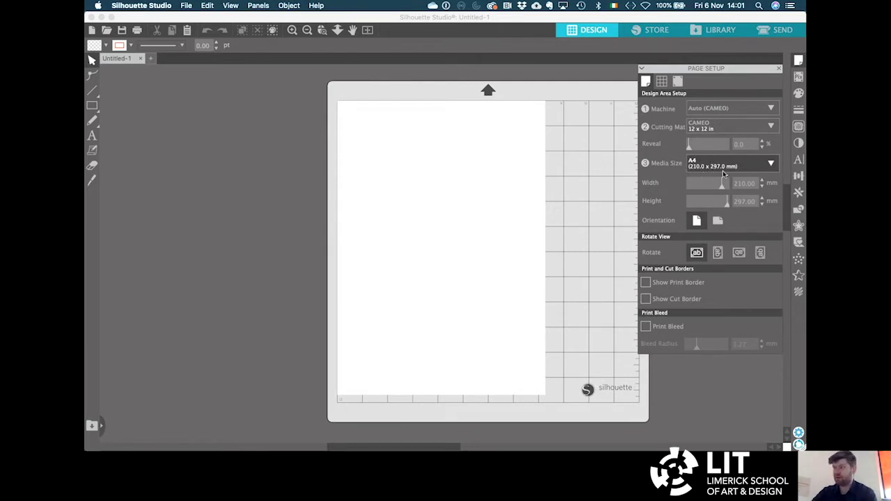
left_click(771, 165)
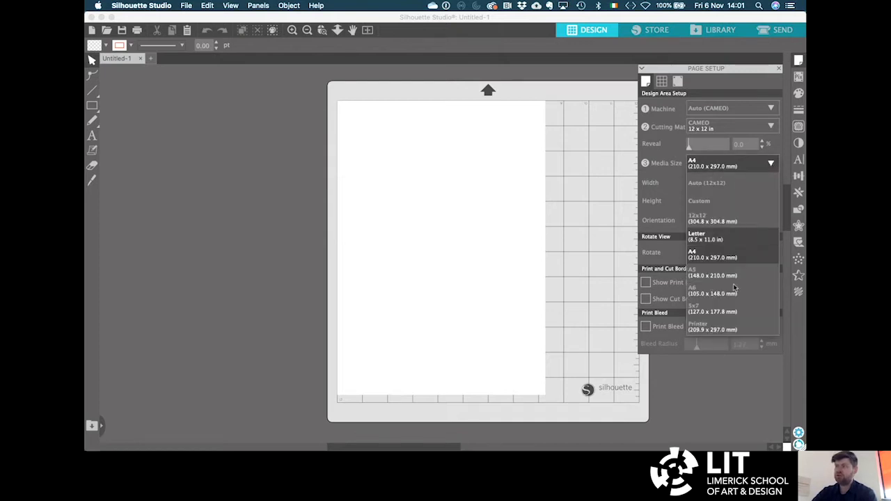
left_click(771, 165)
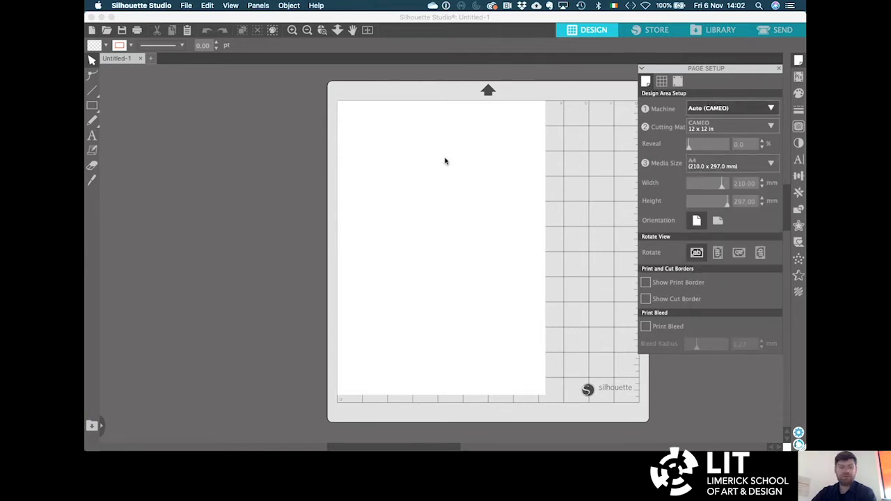
left_click(780, 69)
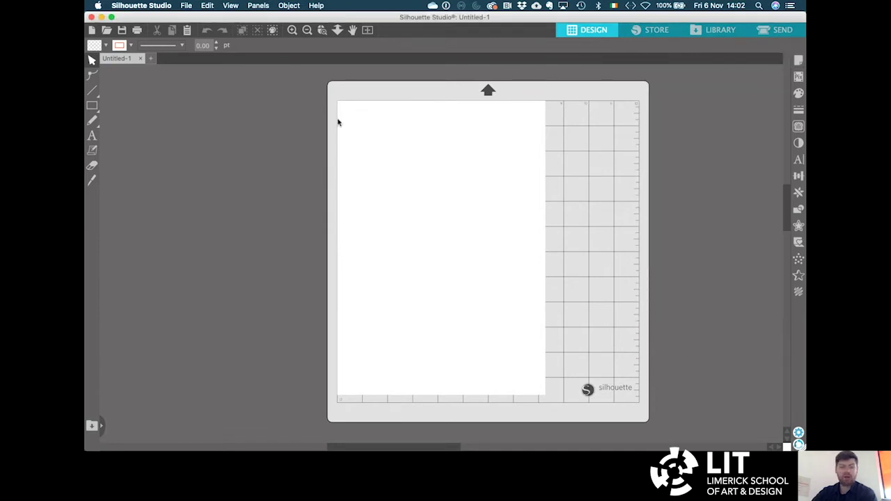
Open LSAD-Test.dxf from the Desktop.
left_click(186, 6)
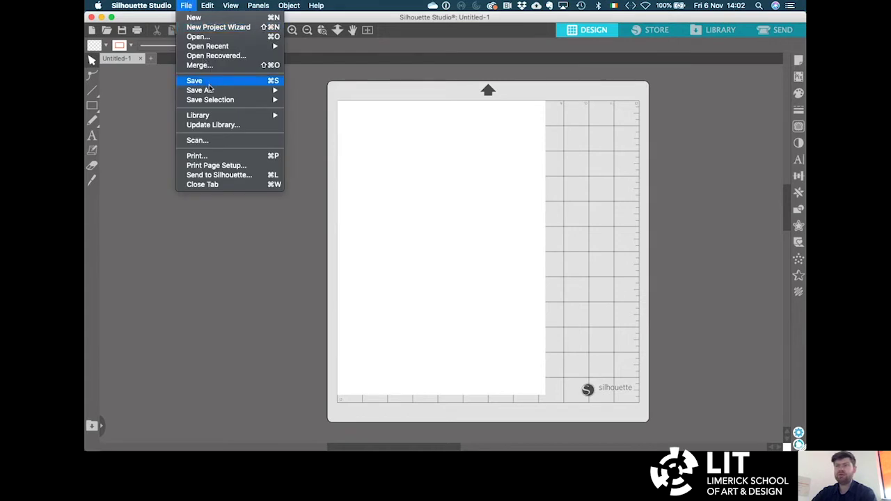
left_click(208, 37)
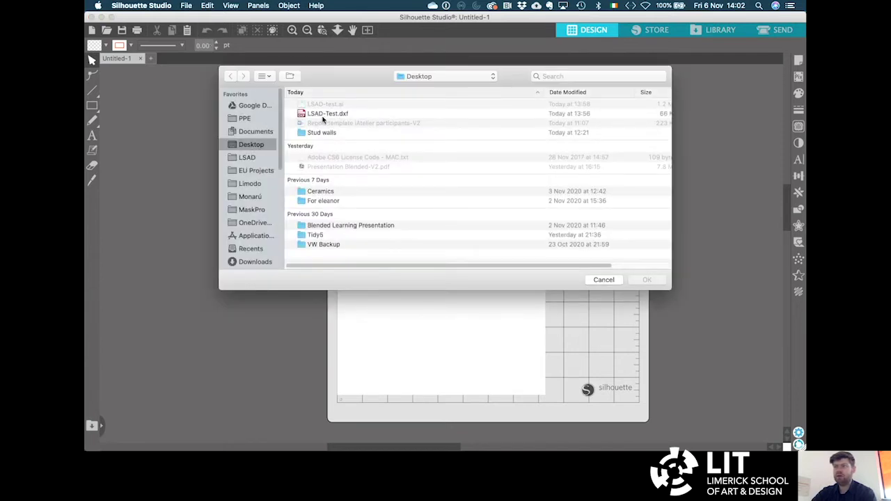
left_click(340, 114)
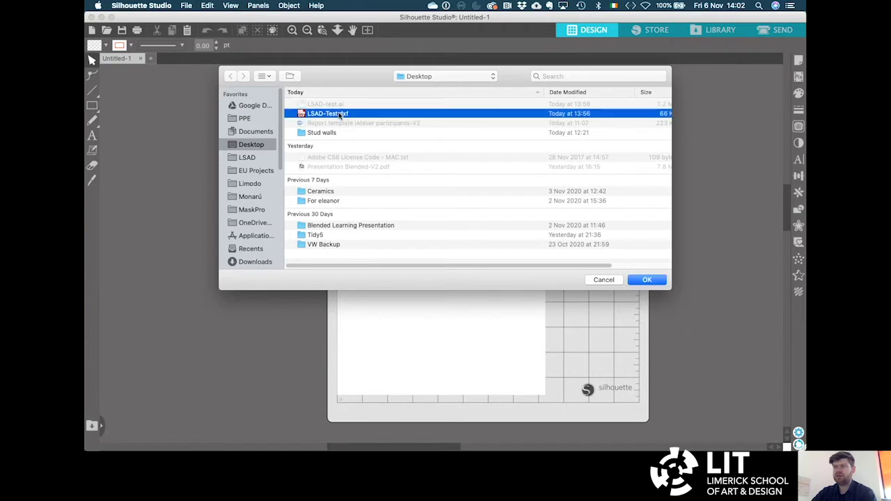
left_click(662, 280)
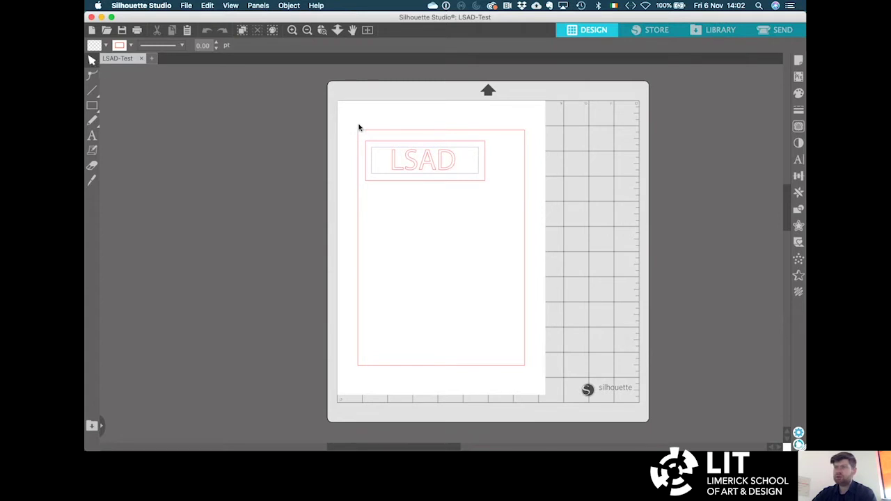
Select all the imported LSAD artwork, including the outer page rectangle, and group it.
left_click_drag(385, 167, 536, 384)
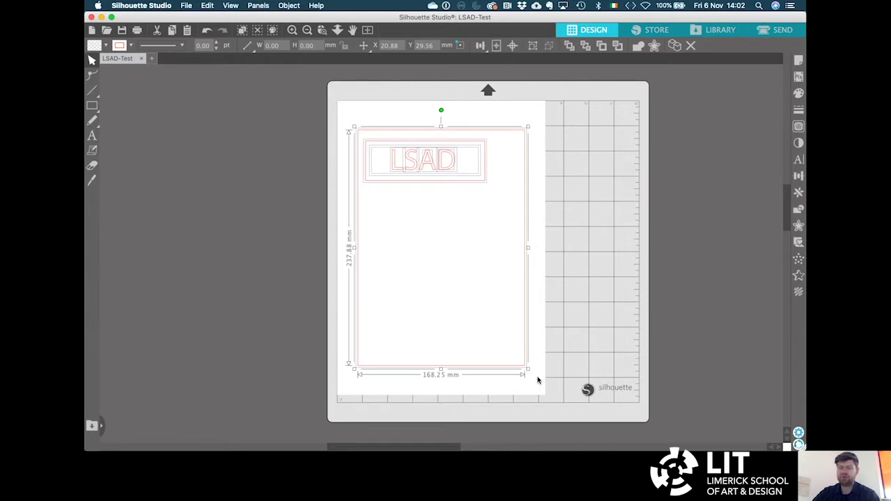
right_click(450, 153)
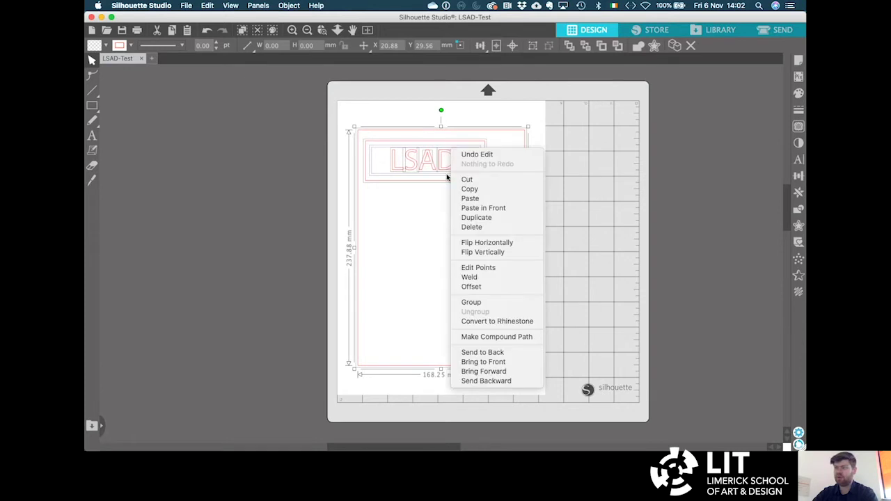
left_click(491, 306)
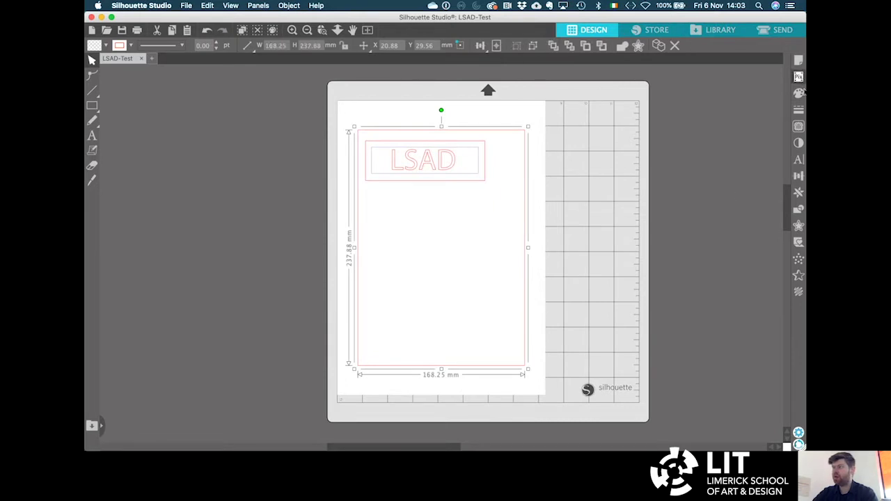
Scale the grouped artwork to a width of 210 mm with its proportions locked, and deselect it.
left_click(799, 176)
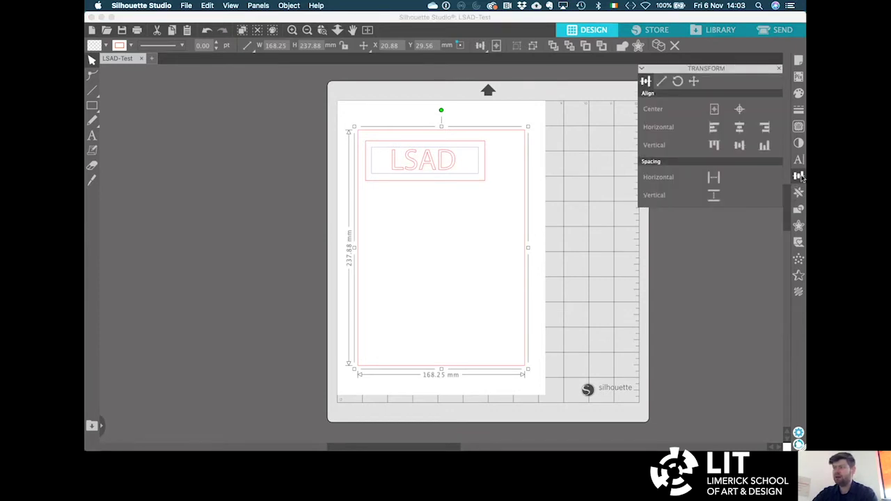
left_click(663, 84)
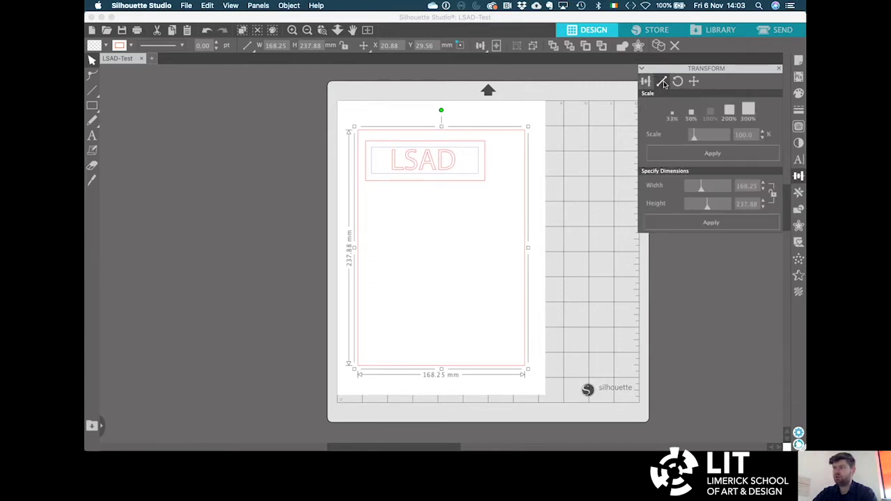
left_click(349, 118)
left_click(346, 118)
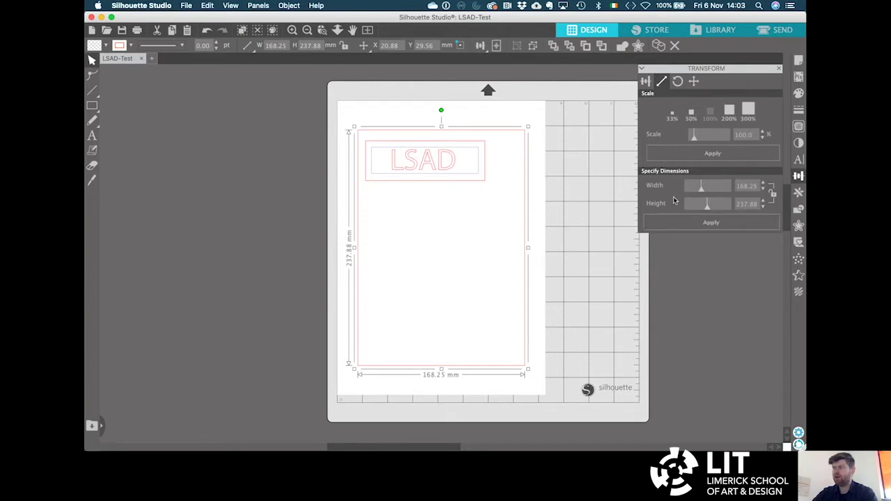
left_click(773, 195)
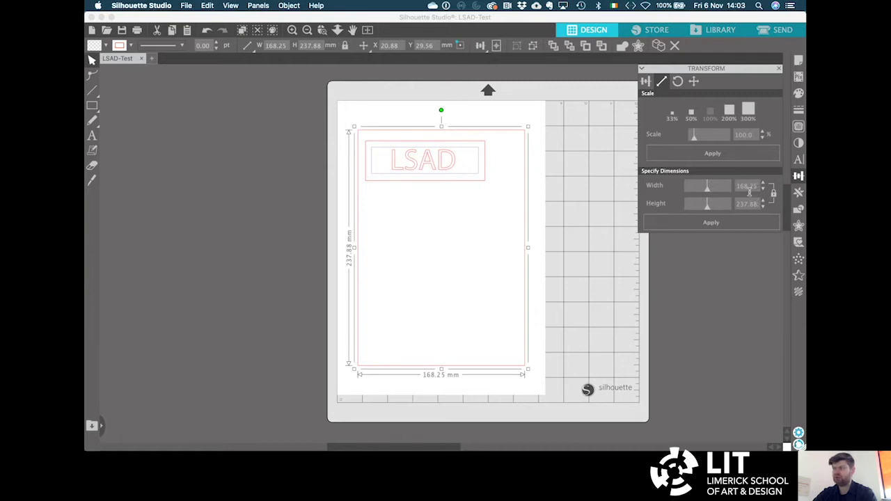
double_click(749, 186)
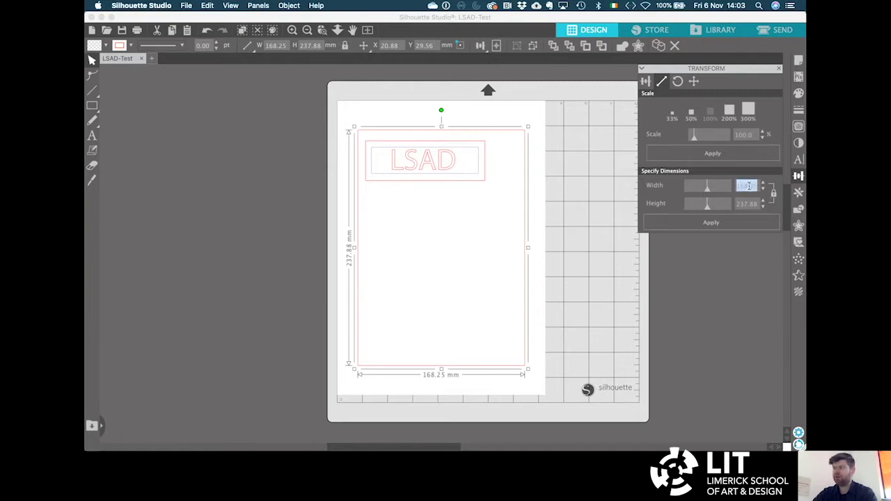
type("2")
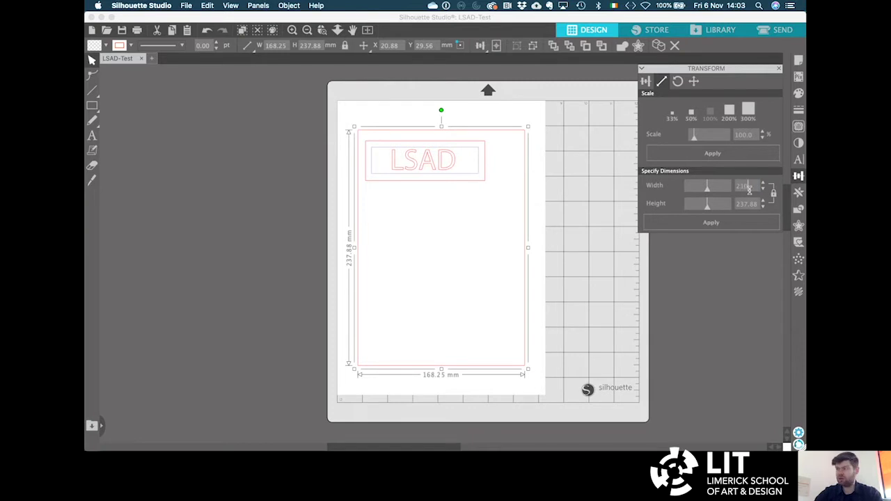
type("10")
key("Return")
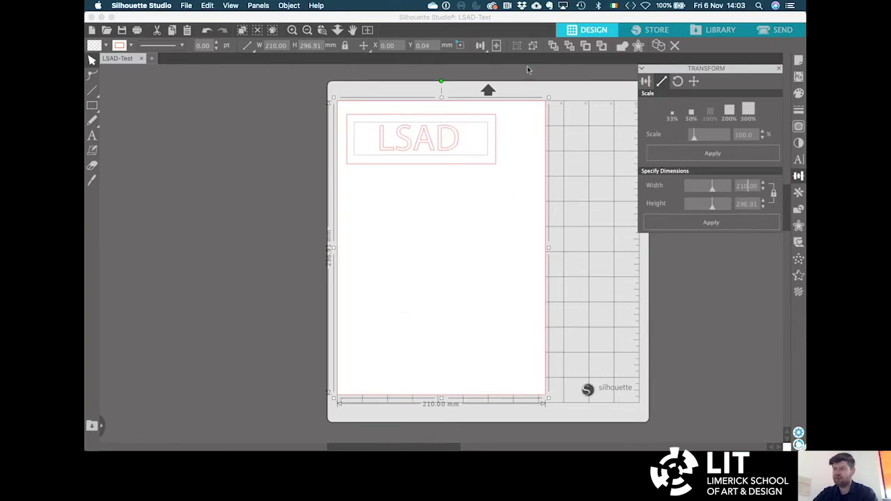
left_click(441, 214)
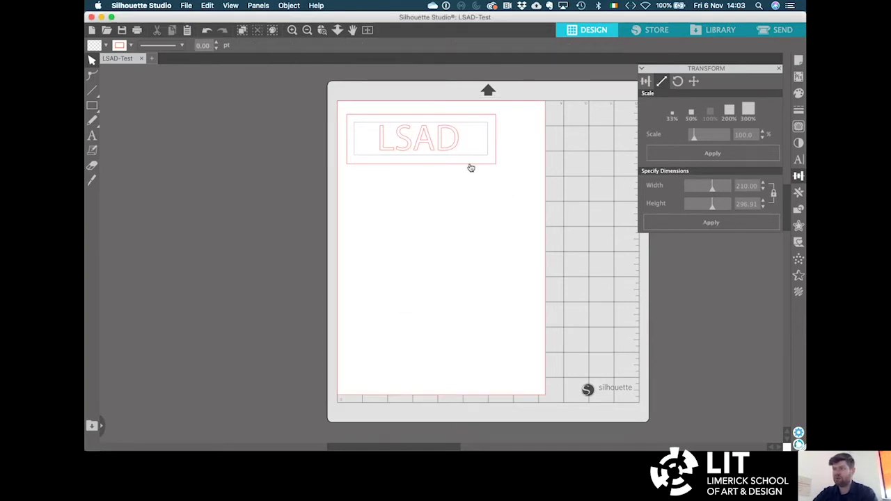
left_click(779, 68)
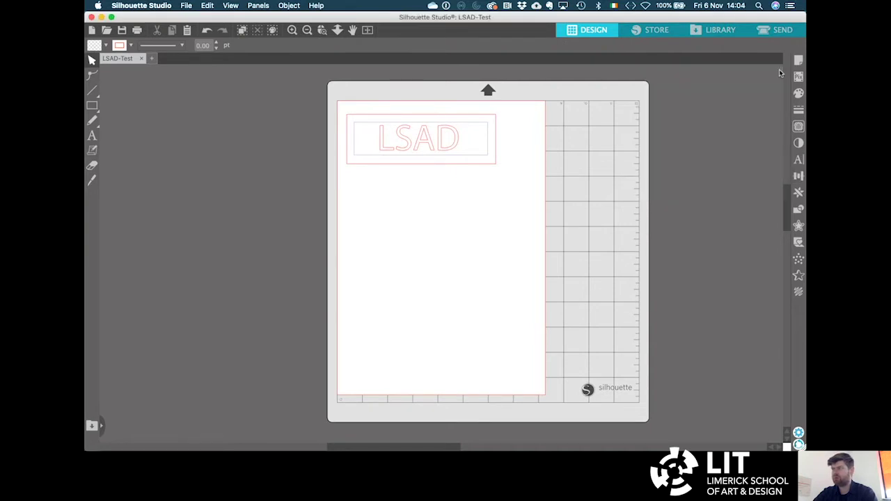
Ungroup the artwork and delete the outer page-sized rectangle.
left_click(451, 156)
right_click(453, 156)
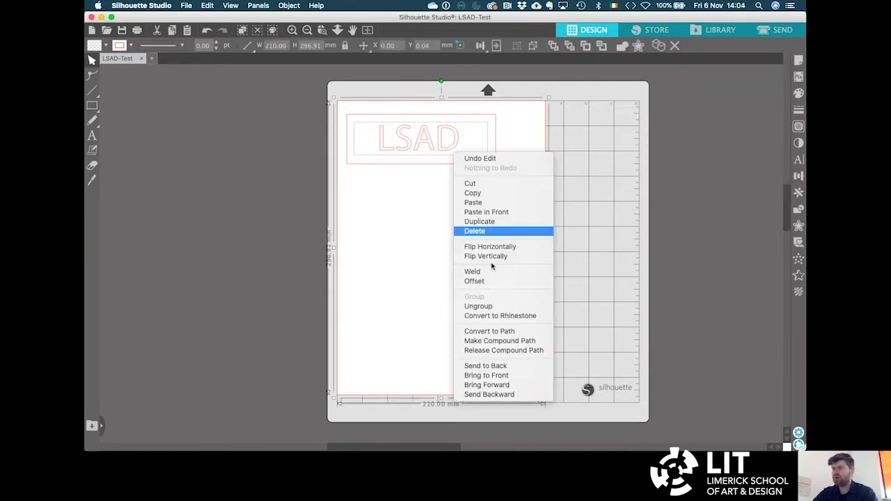
left_click(499, 306)
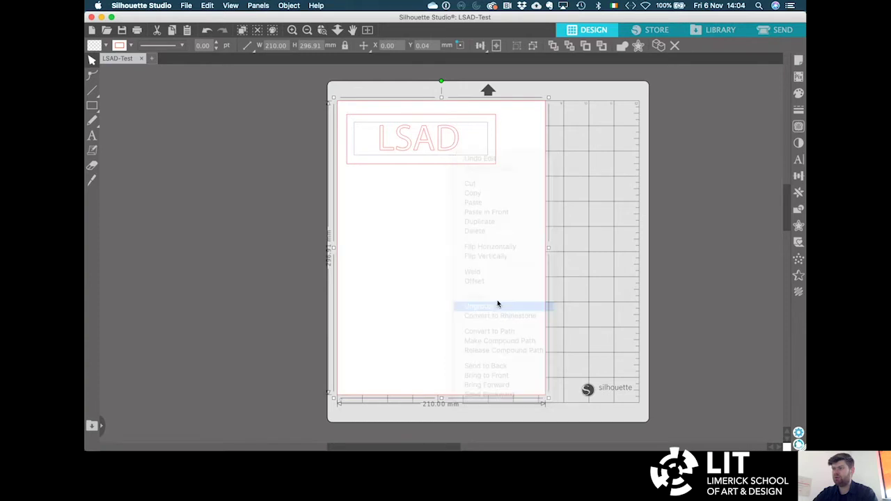
left_click(547, 205)
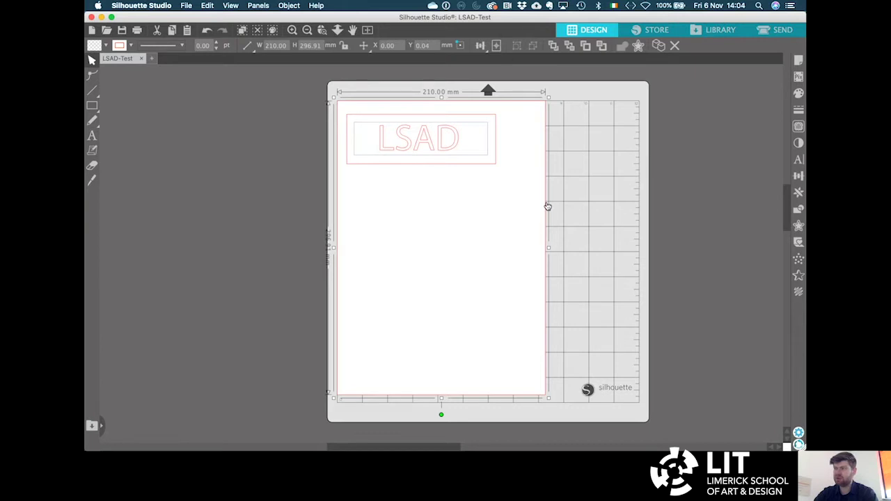
key("Delete")
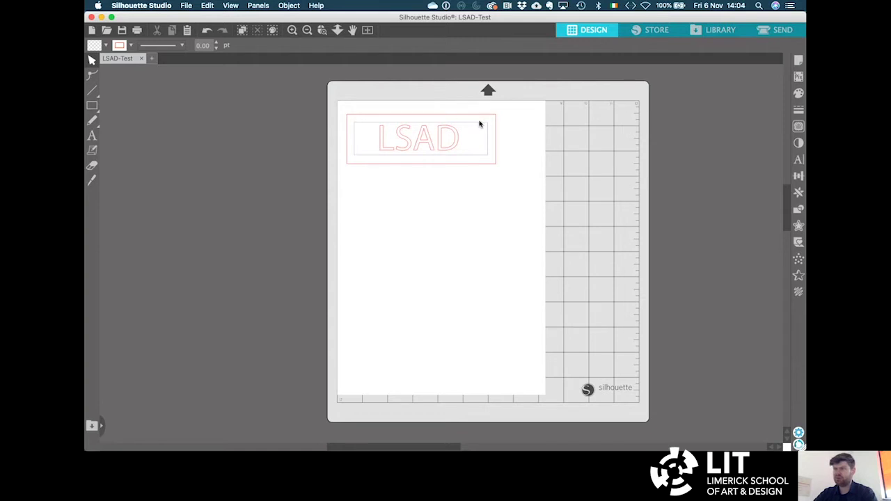
Set up the cut job by line colour and order the blue line before the red line.
left_click(778, 32)
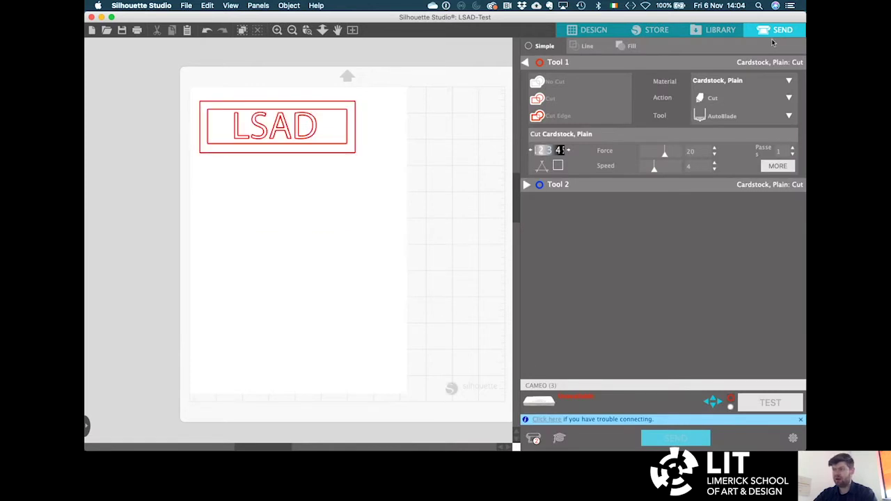
left_click(588, 49)
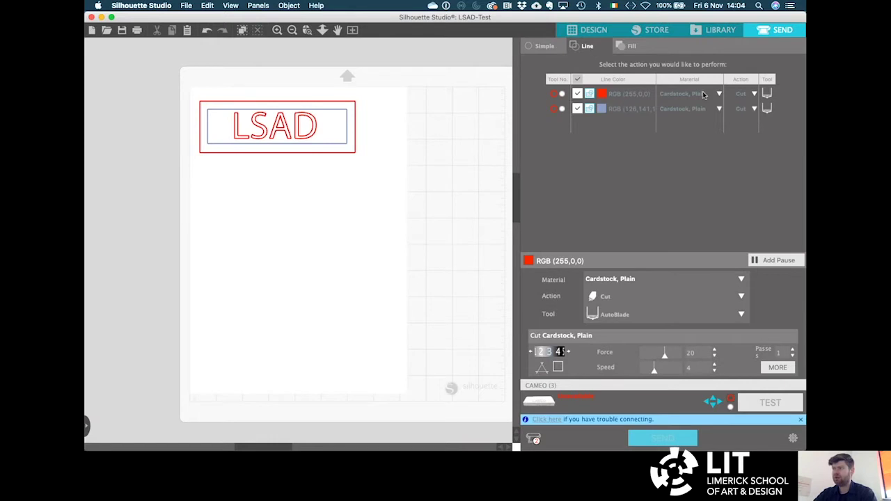
left_click(624, 96)
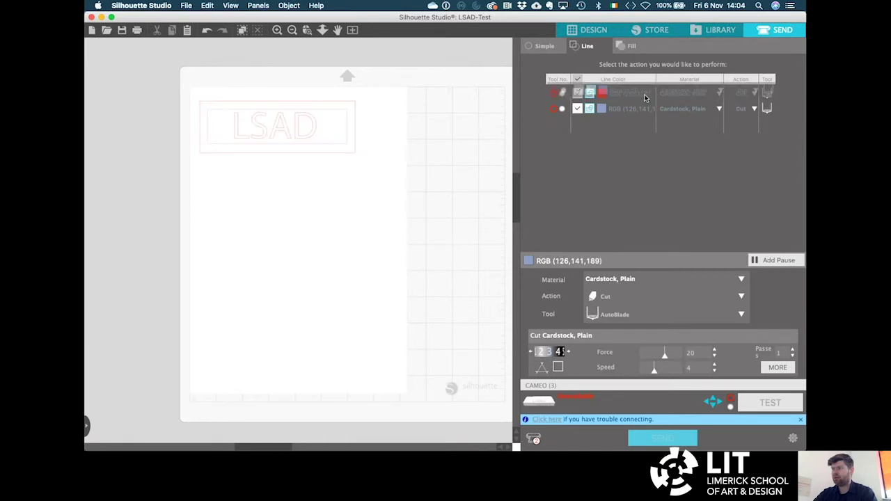
left_click(640, 94)
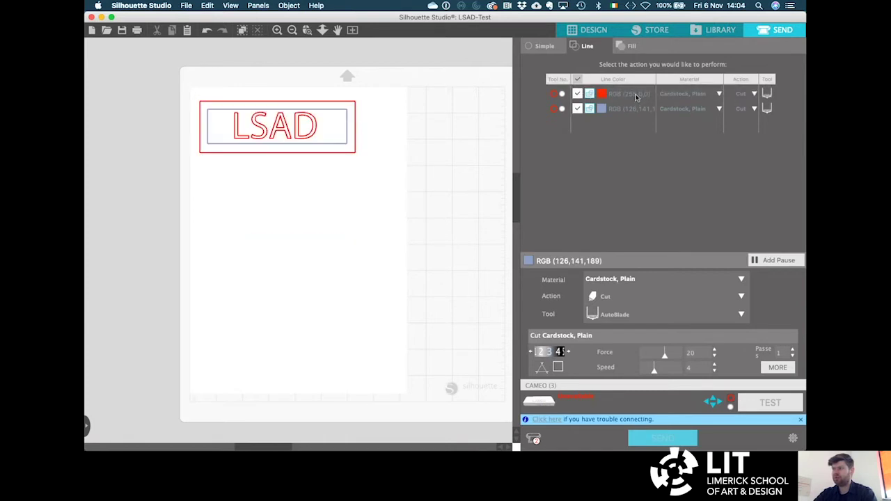
left_click_drag(633, 114, 638, 121)
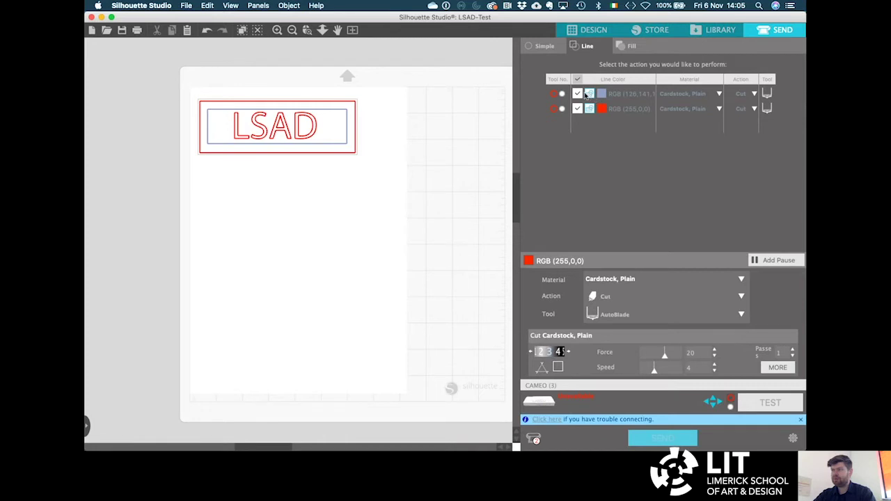
Set the blue line's material to 160 GSM-Multicolour_Silks and its action to Score.
left_click(720, 94)
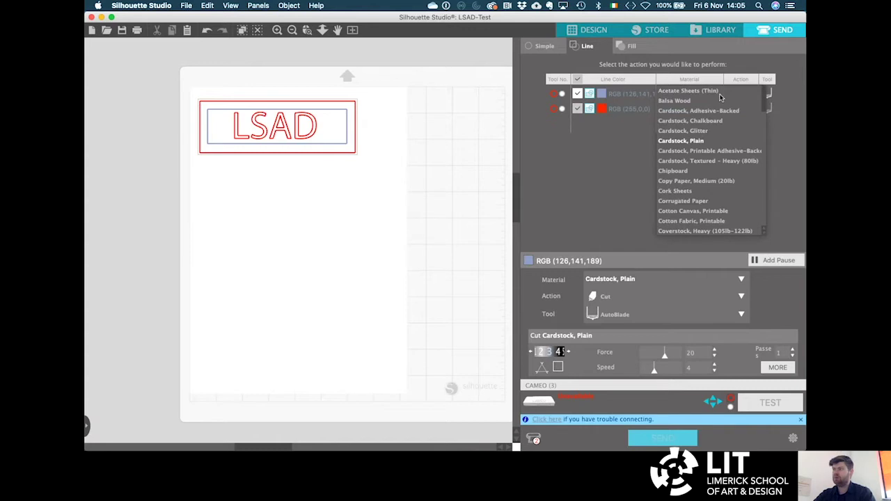
left_click(766, 92)
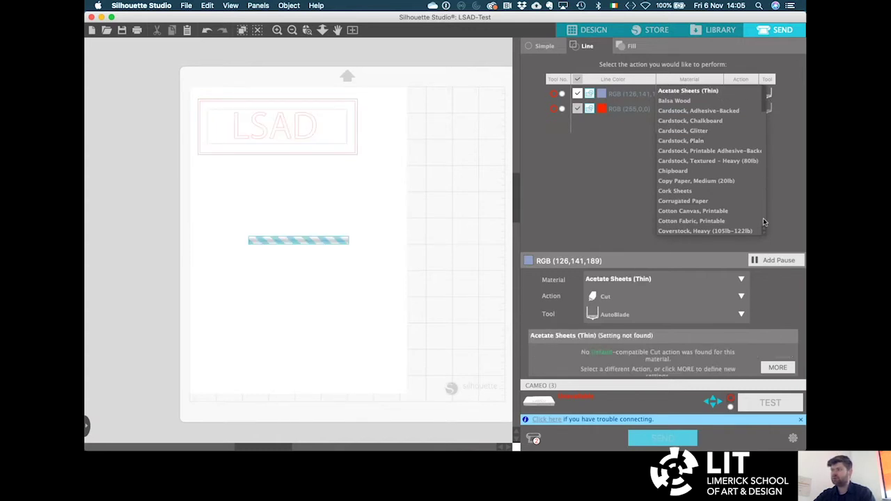
scroll(765, 229, "down", 15)
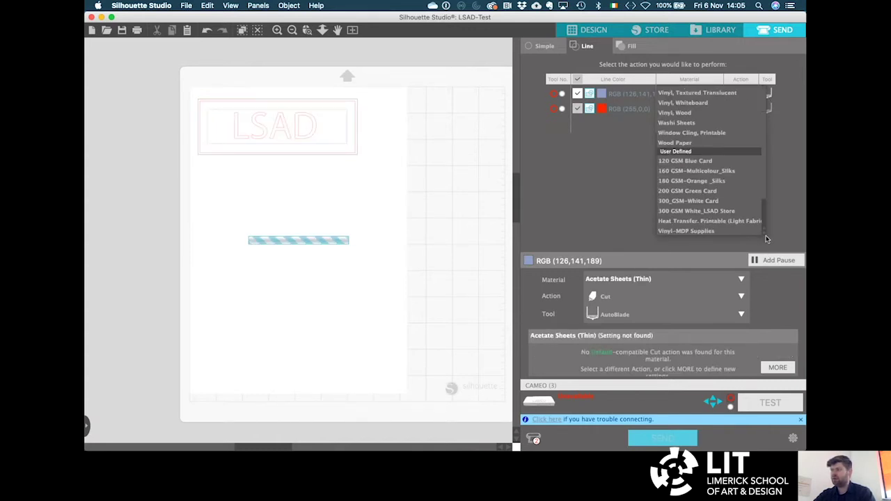
left_click(697, 168)
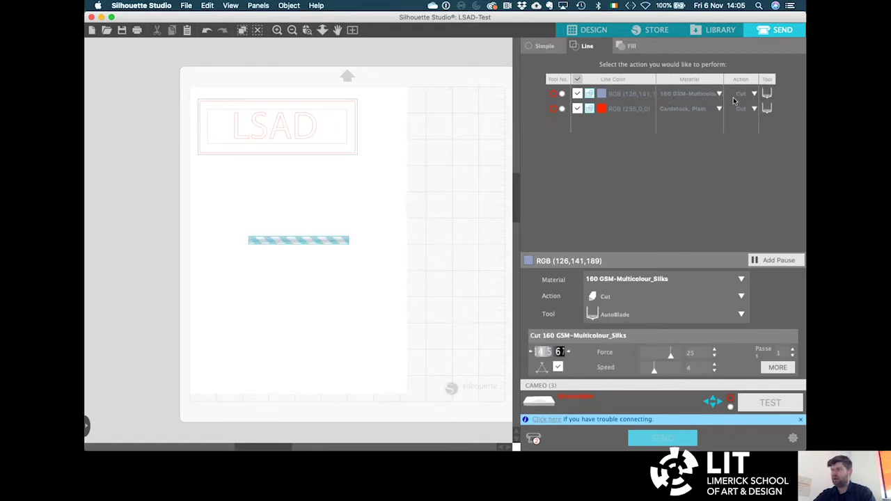
left_click(755, 97)
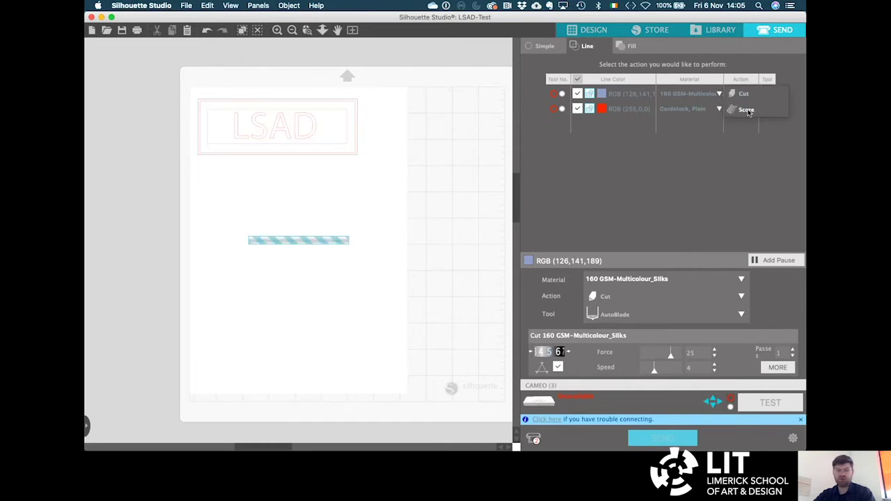
left_click(748, 113)
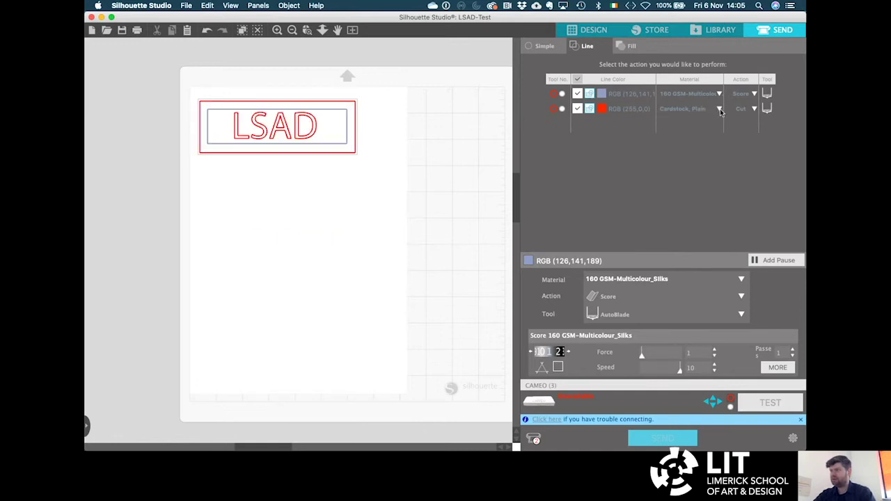
Assign the user-defined material 160 GSM-Multicolour_Silks to the red line.
left_click(720, 109)
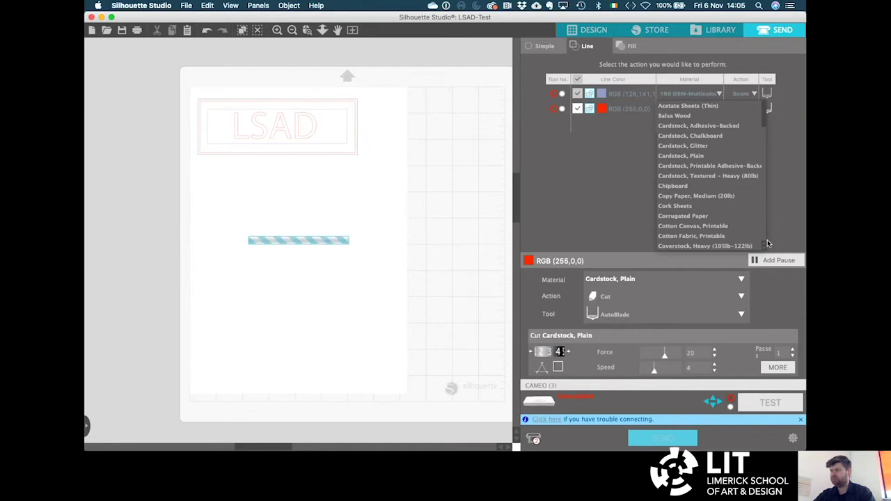
scroll(710, 174, "down", 10)
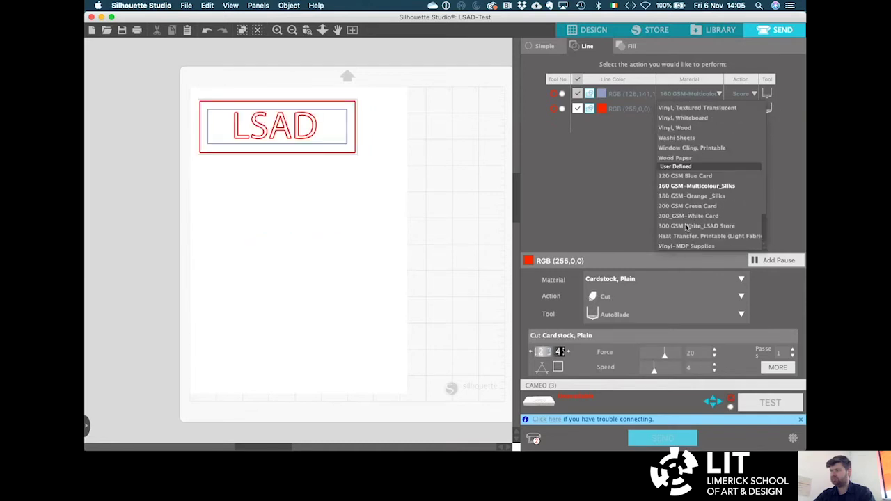
left_click(688, 187)
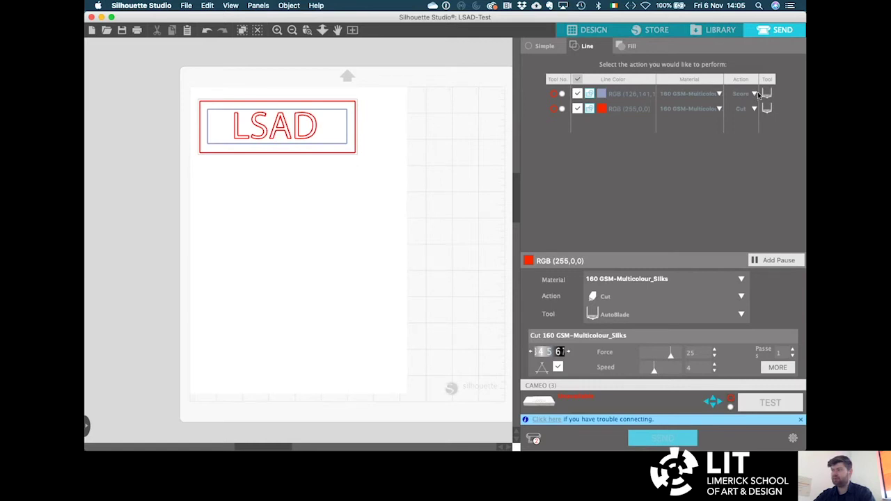
Choose Ratchet Blade as the blue line's tool and AutoBlade as the red line's tool.
left_click(769, 94)
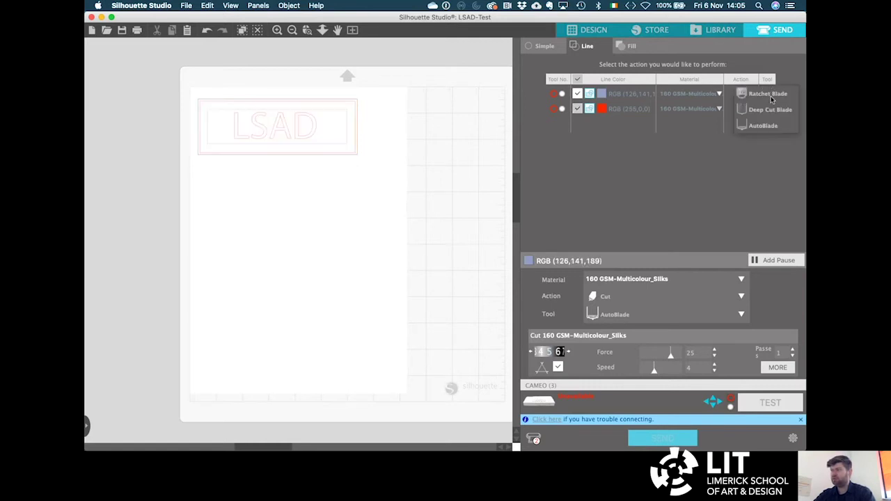
left_click(770, 95)
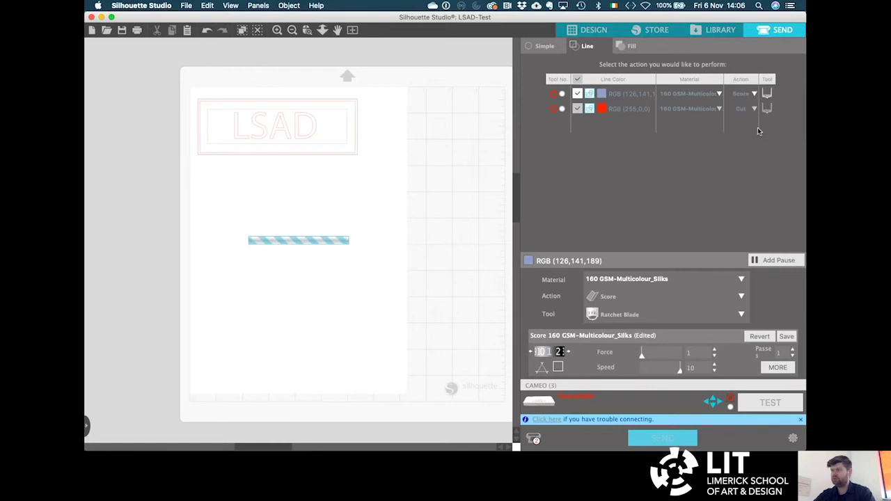
left_click(769, 113)
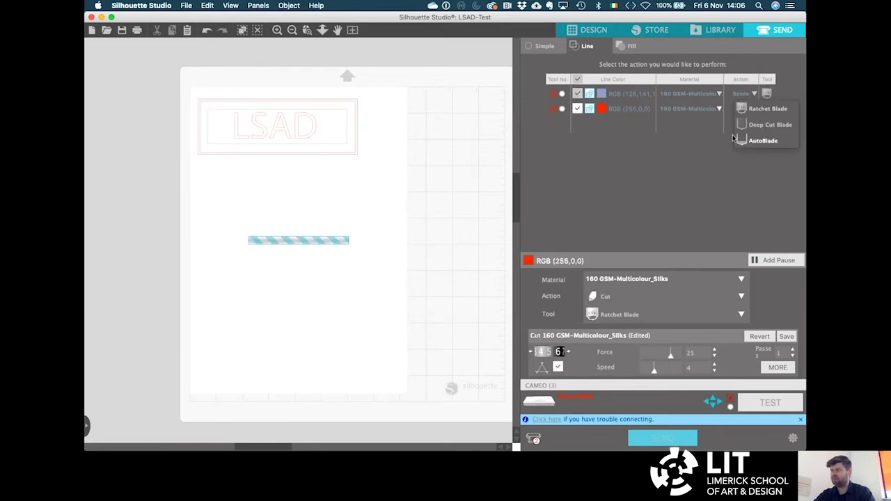
left_click(735, 140)
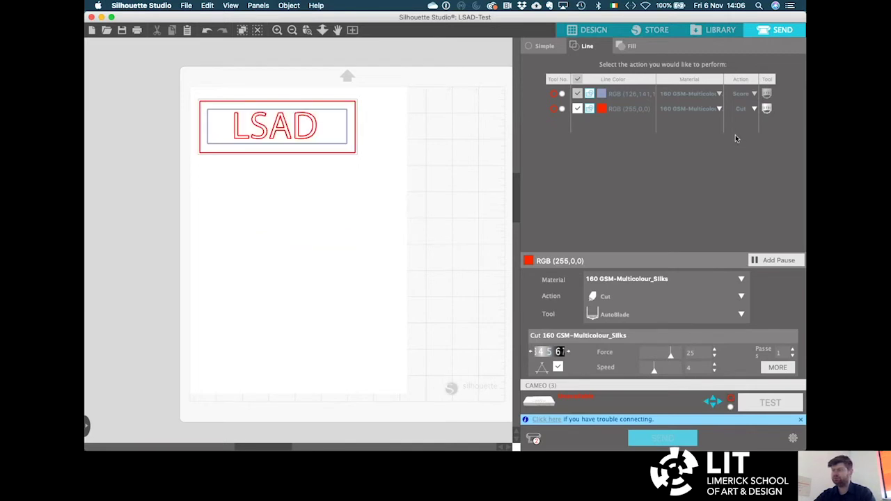